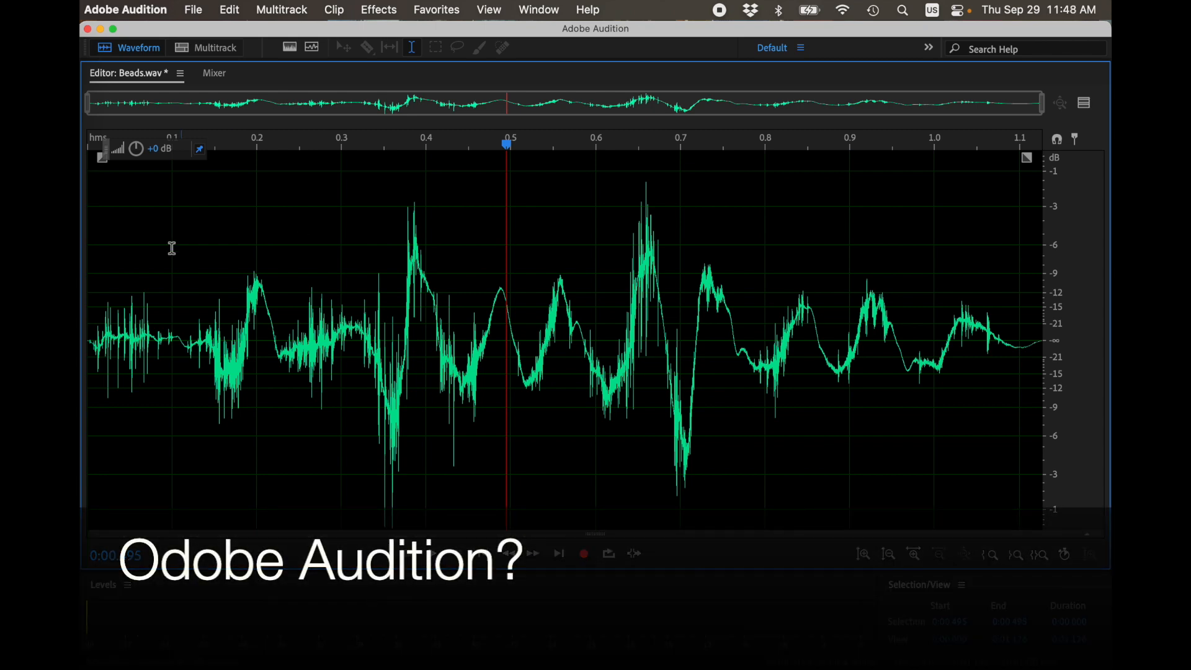
click(60, 433)
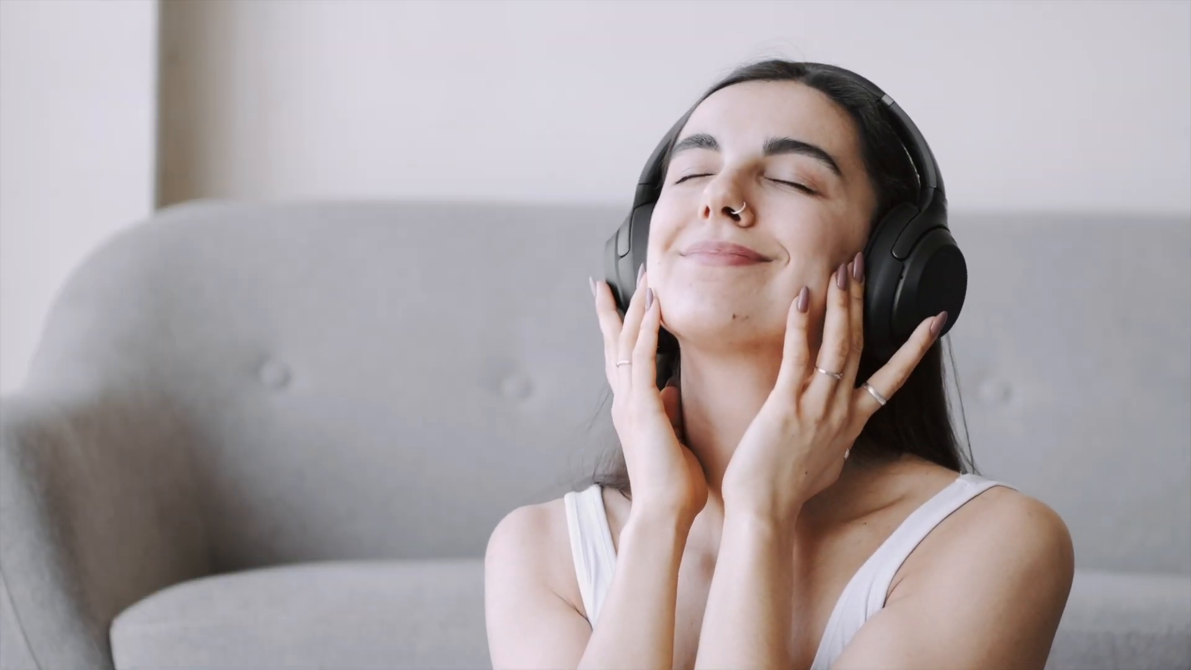
click(267, 318)
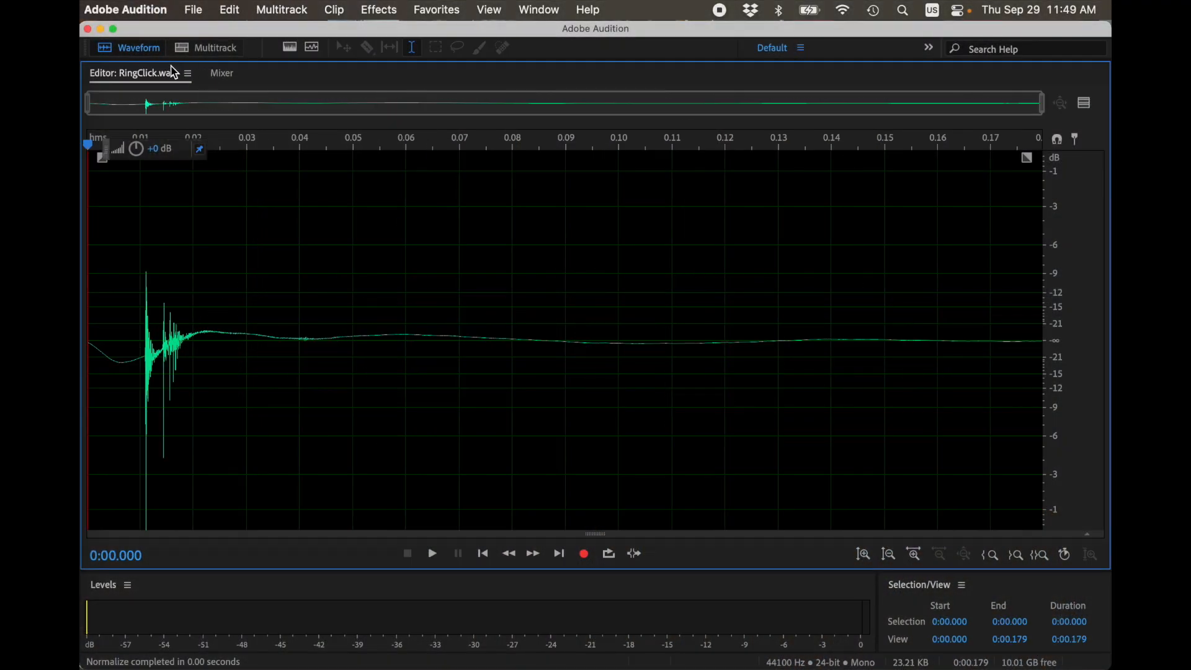
Step: Show the open files Water Drop Sound 2.aiff, Beads.wav and Drip2.wav in the waveform editor, finishing on Beads.wav
click(188, 73)
click(232, 357)
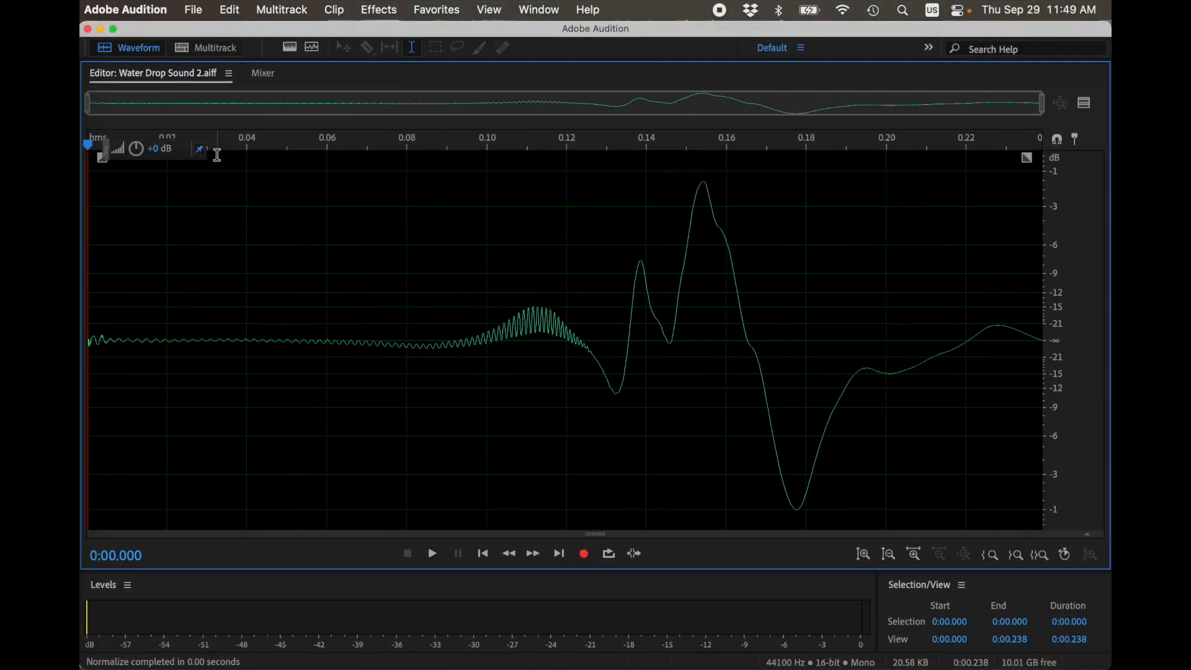
click(229, 73)
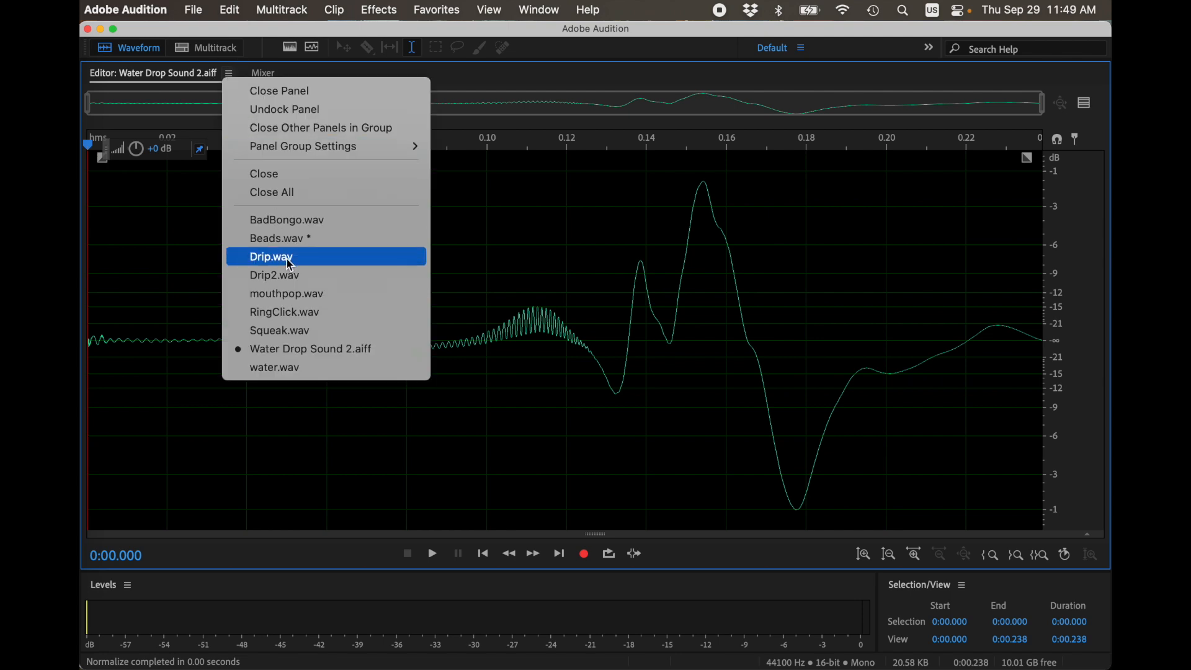
click(292, 241)
click(179, 75)
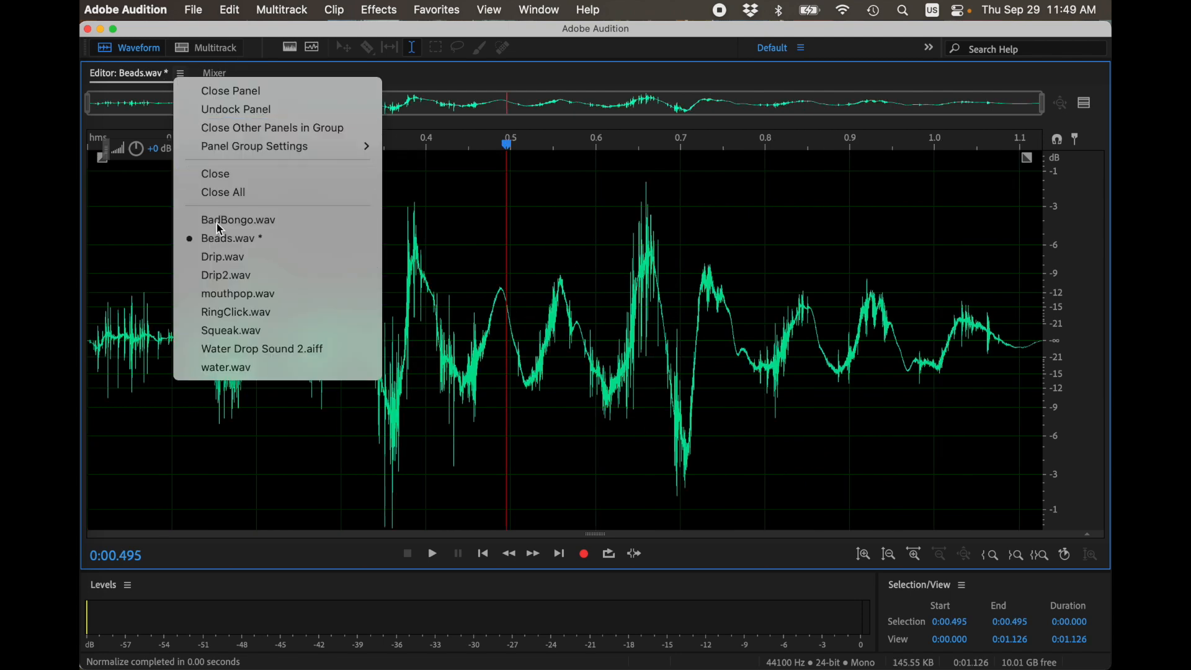
click(237, 277)
click(172, 73)
click(298, 241)
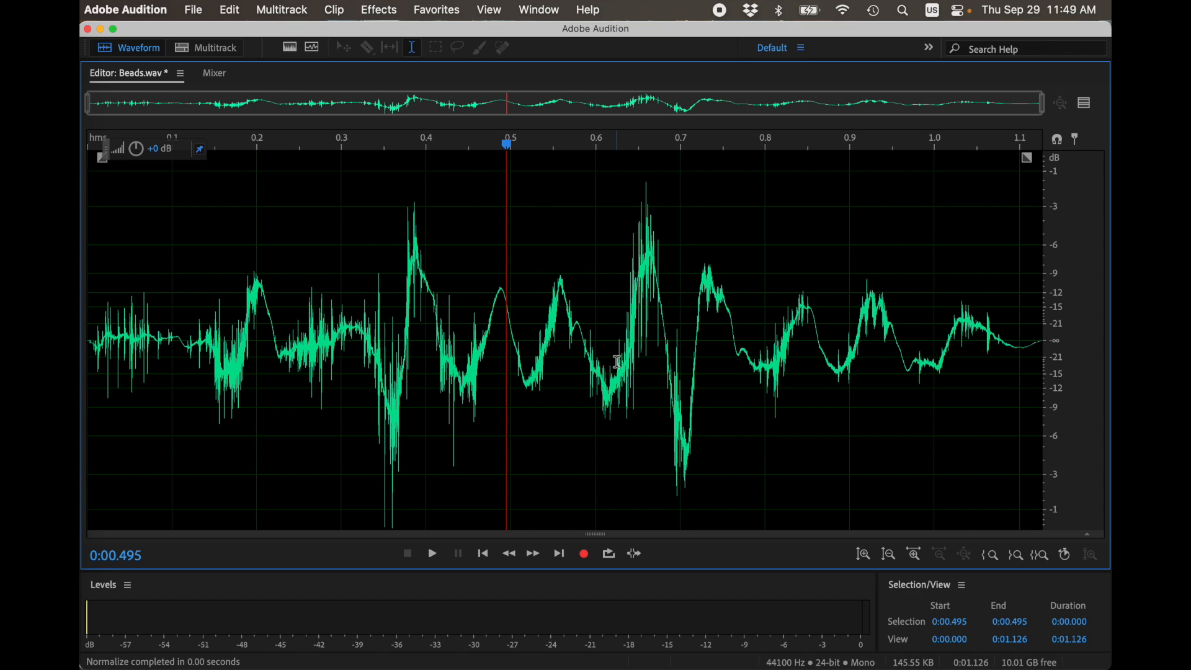
Step: Select and play the entire Beads.wav clip, and examine its slow low-frequency swings
key(super+a)
key(space)
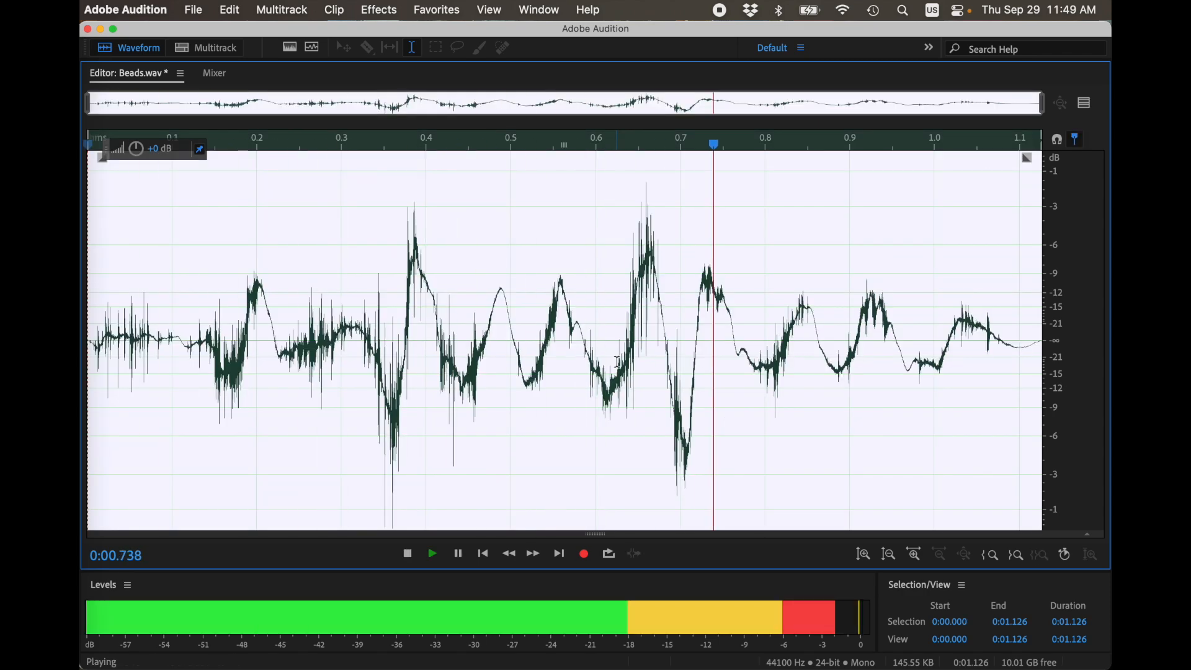
click(687, 328)
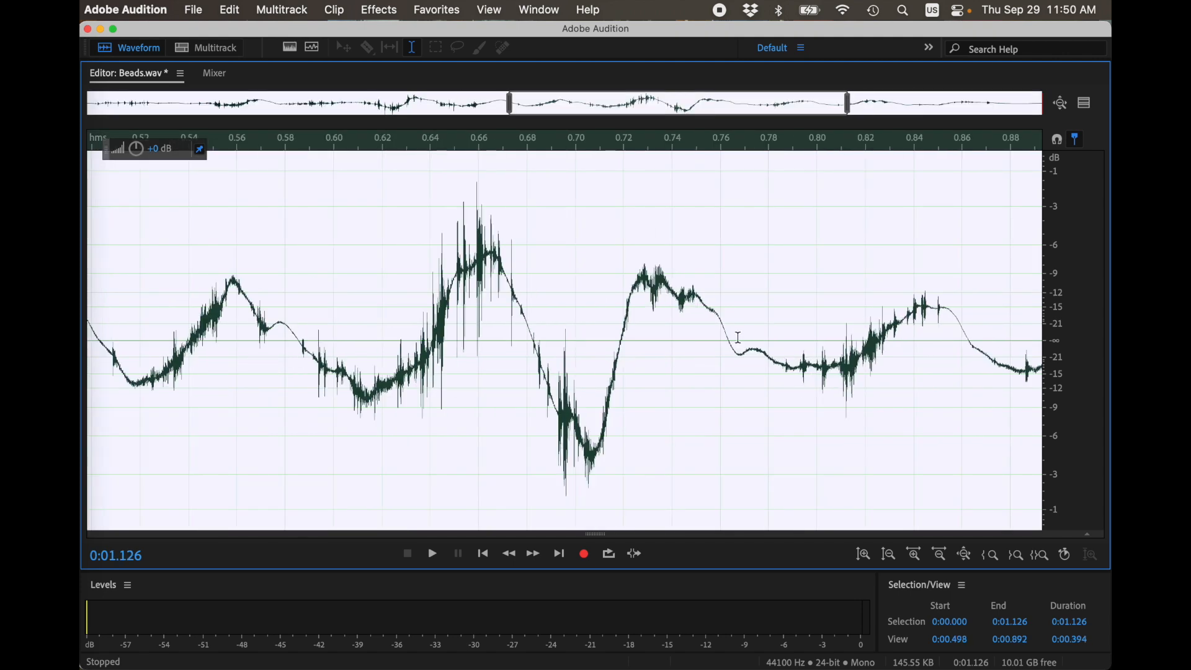
key(backslash)
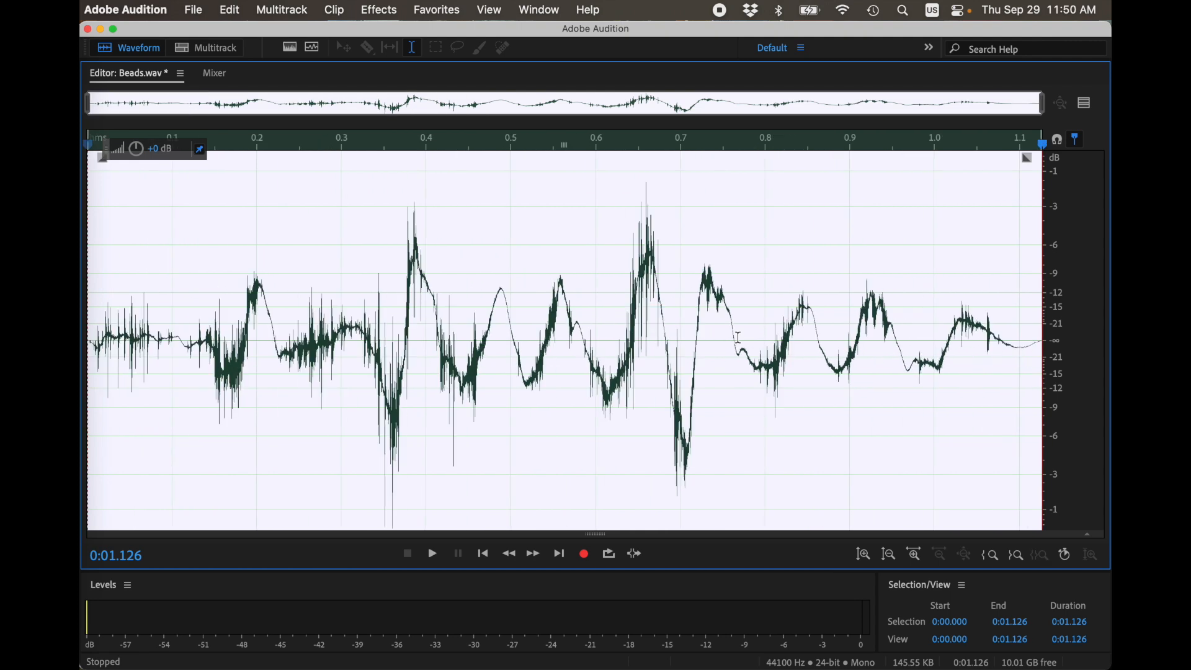
Step: Select one low-frequency cycle of the waveform, from about 0.822 to 0.908 s, to measure its duration
click(641, 333)
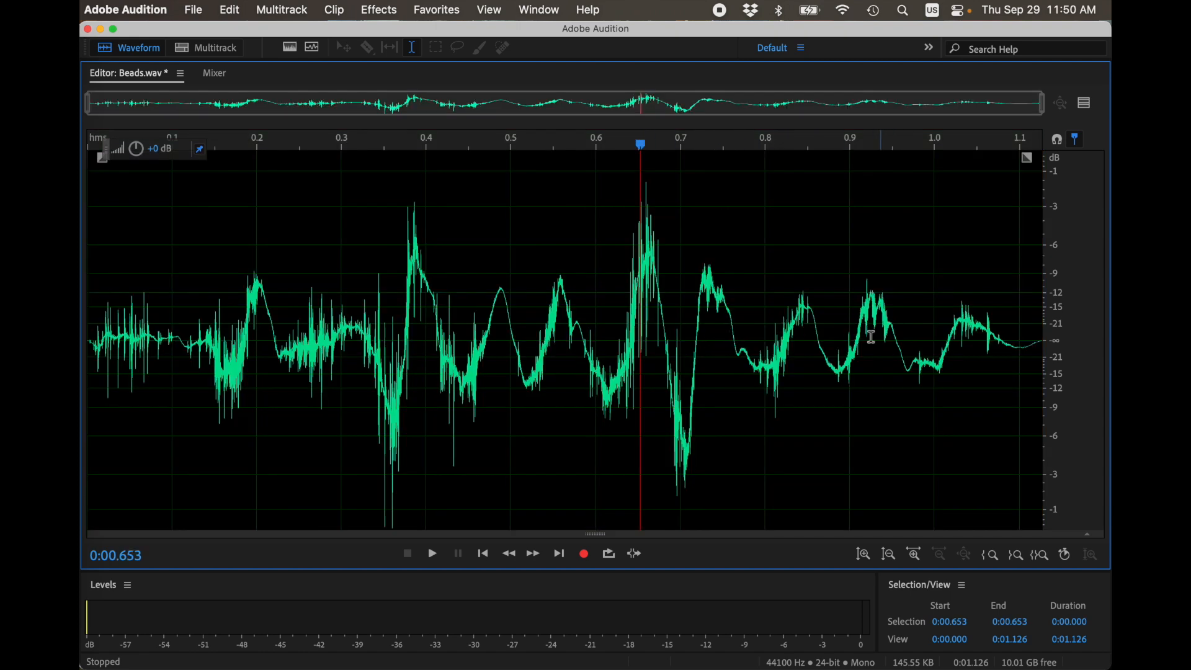
drag(777, 327, 860, 323)
drag(780, 300, 782, 300)
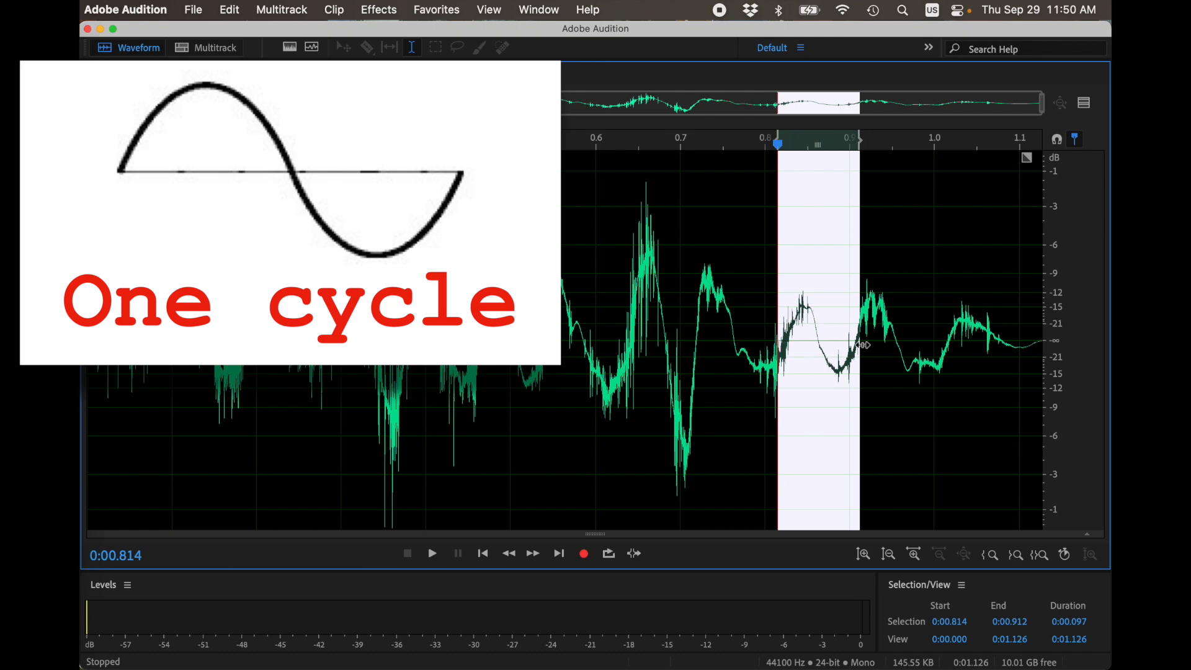
scroll(834, 339, up, 3)
drag(671, 283, 689, 280)
scroll(877, 263, up, 1)
drag(891, 267, 882, 271)
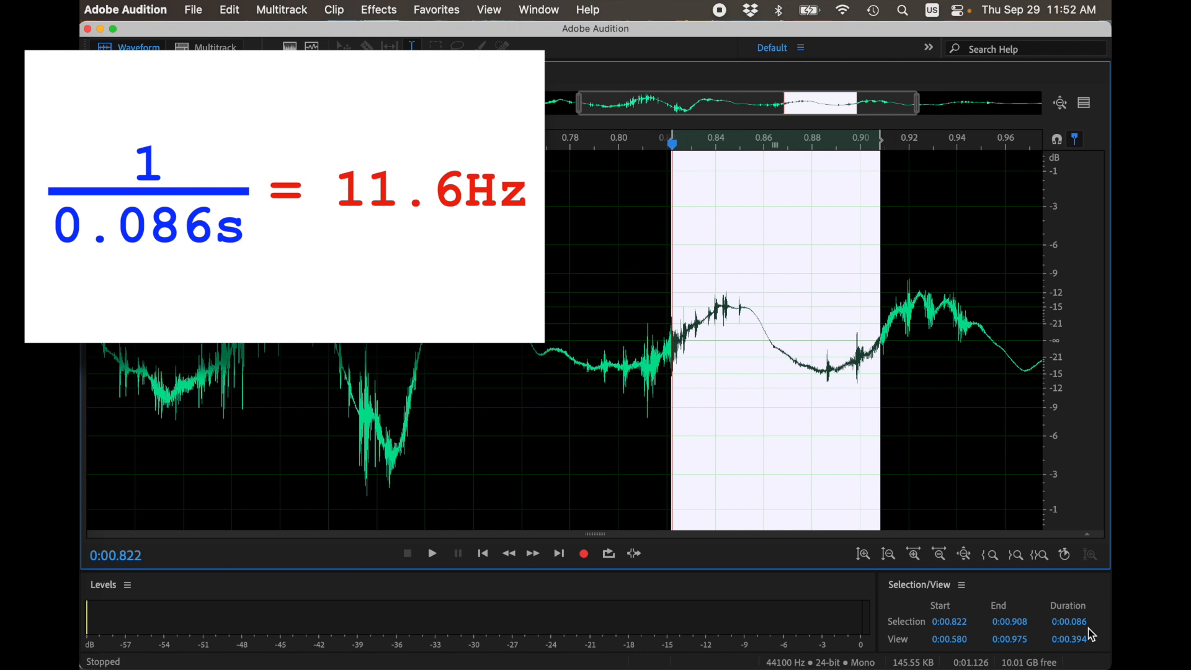
Step: Reselect the same cycle from about 0.816 to 0.910 s, and clear the selection with the full clip in view
click(897, 449)
drag(660, 340, 887, 303)
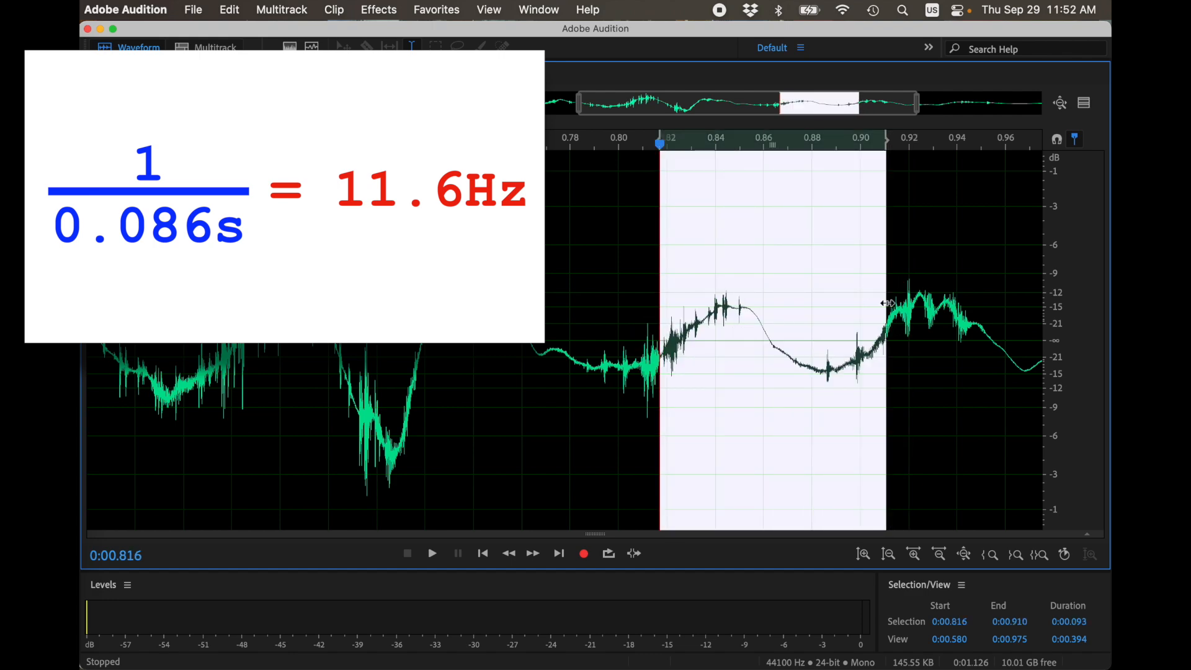
click(878, 311)
scroll(766, 344, down, 5)
click(768, 373)
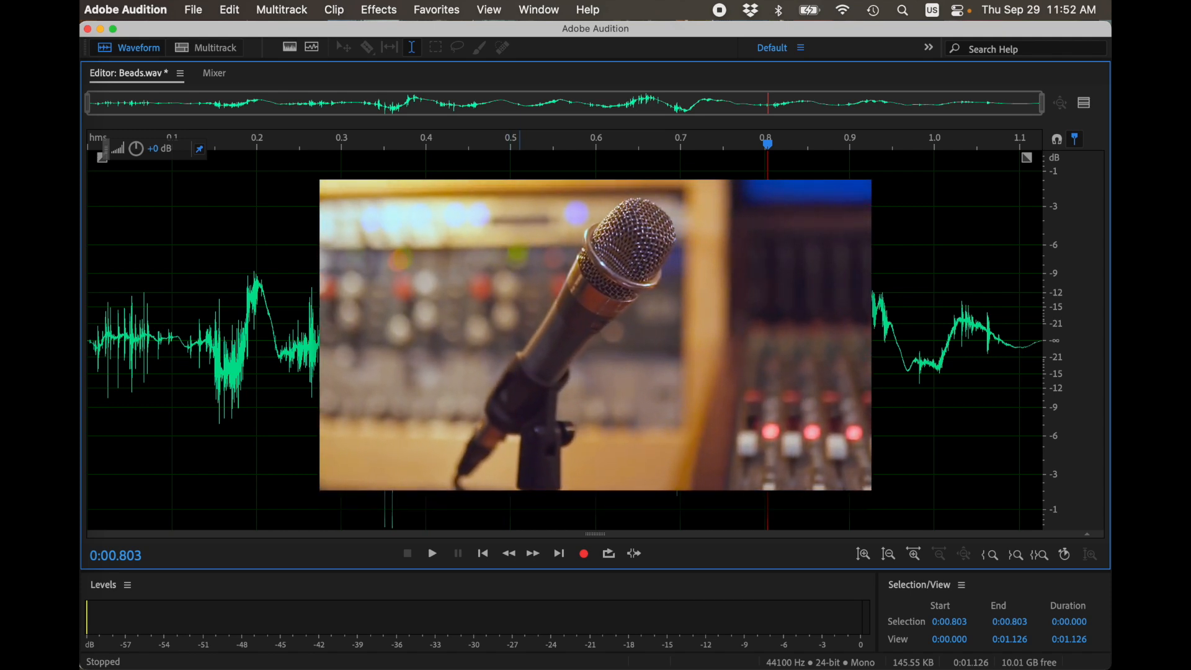
Step: Select the entire Beads.wav waveform and open the Parametric Equalizer effect for it
key(super+a)
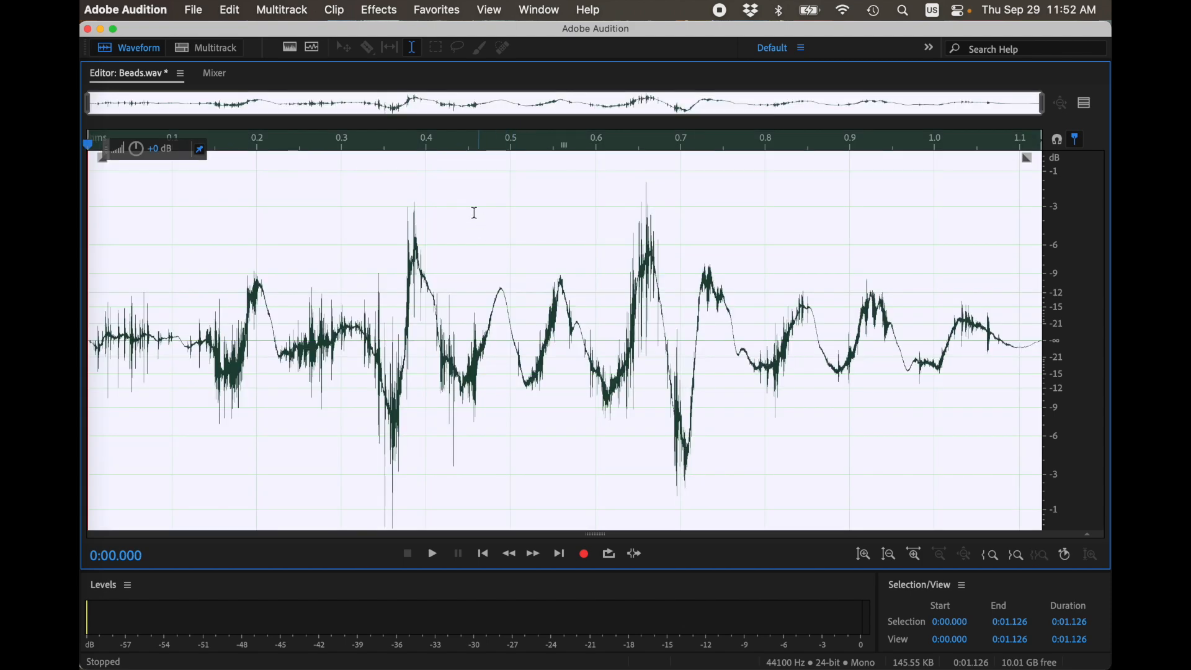
click(380, 9)
mouse_move(473, 283)
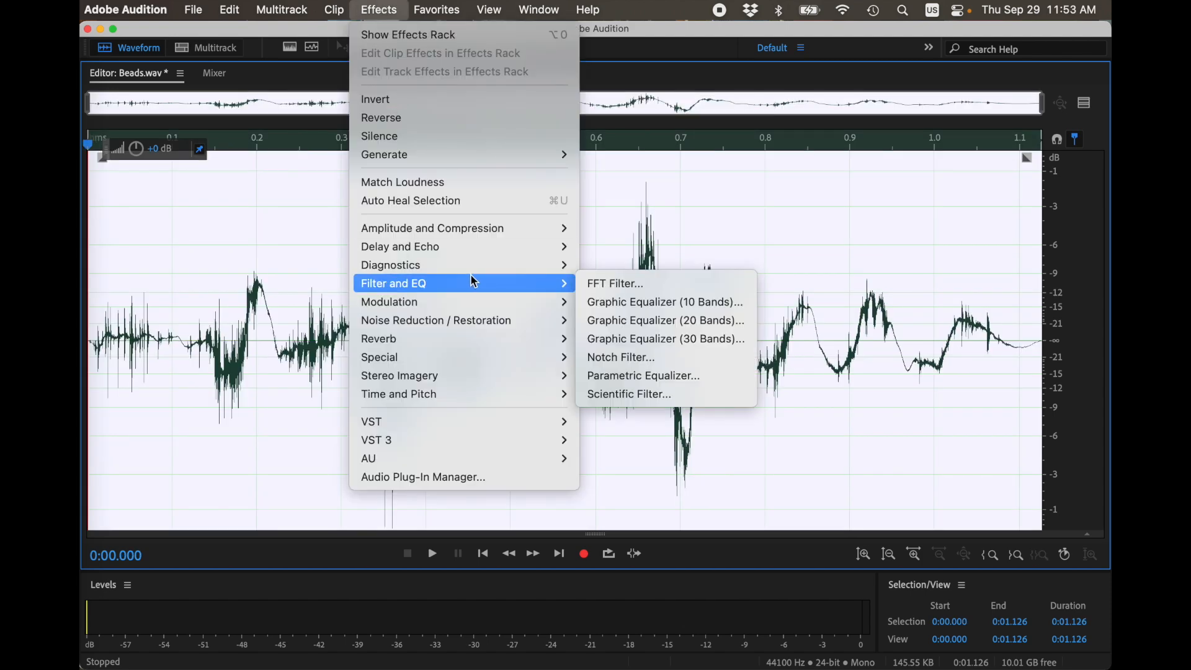
click(662, 383)
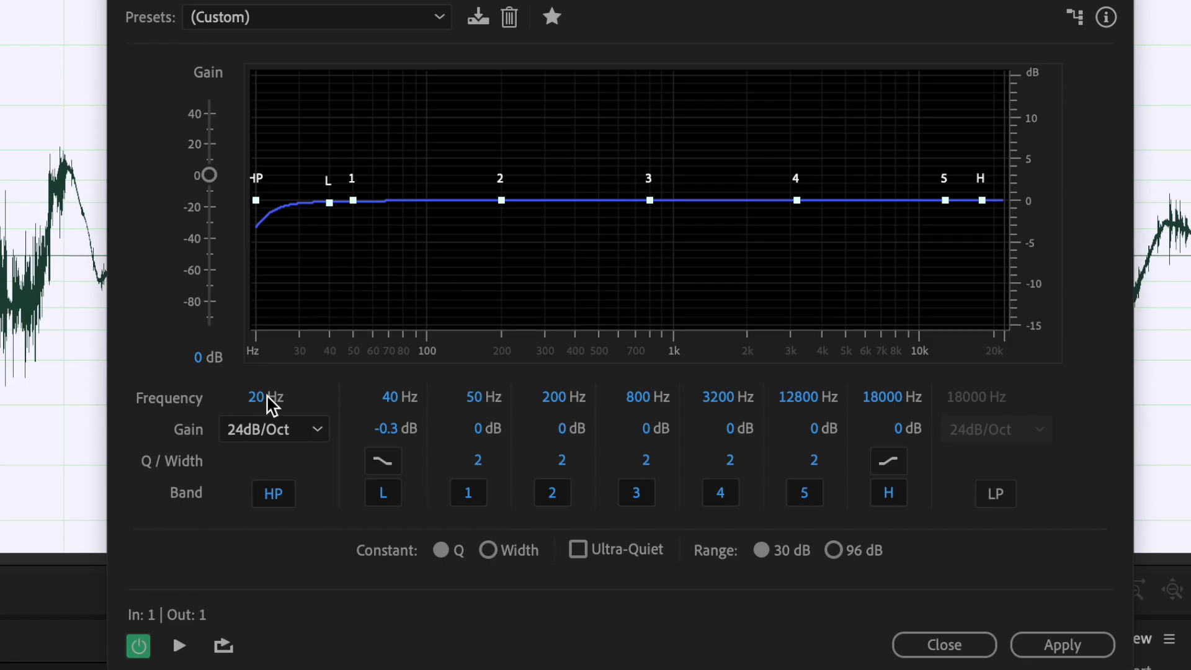
Step: Try a high-pass cutoff of 40 Hz in the equalizer, and set it back to 20 Hz
click(260, 398)
text(40)
key(Return)
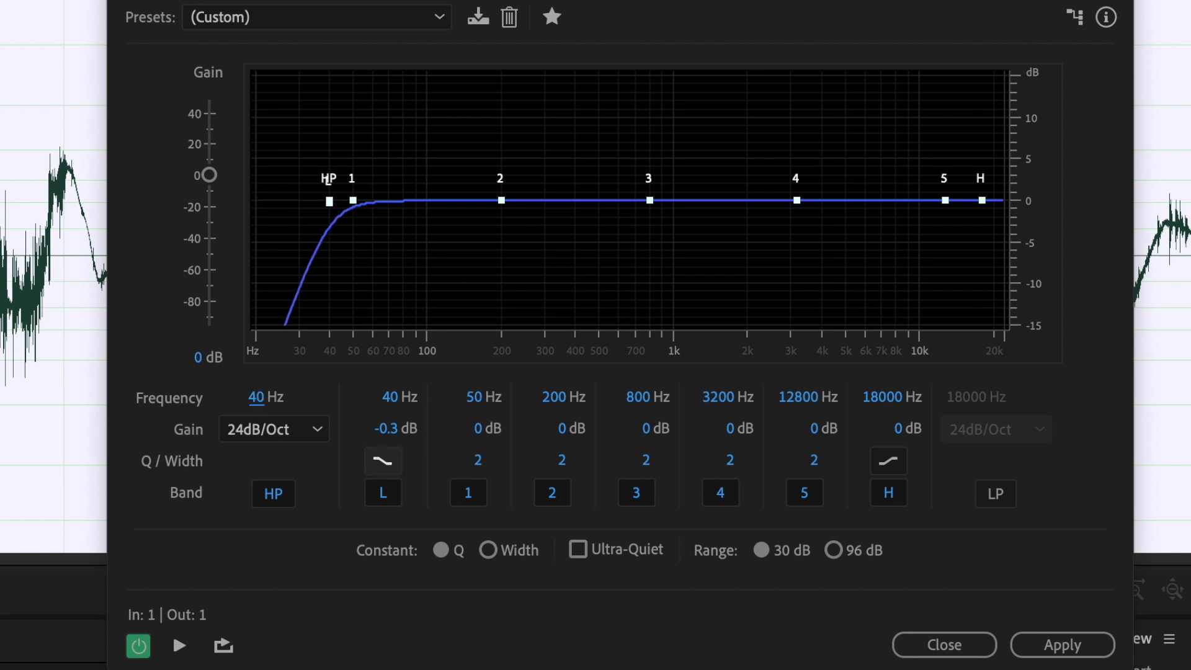
text(20)
key(Return)
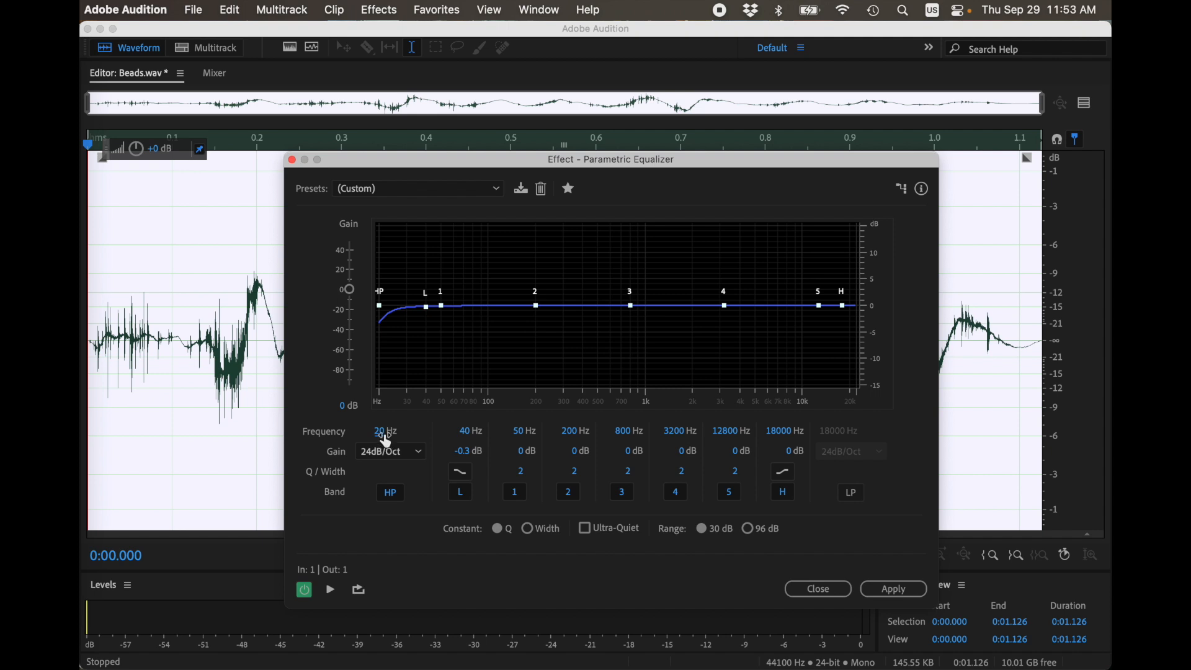
Step: Review the high-pass slope options, keep 24dB/Oct, and apply the equalizer to the whole clip
click(419, 454)
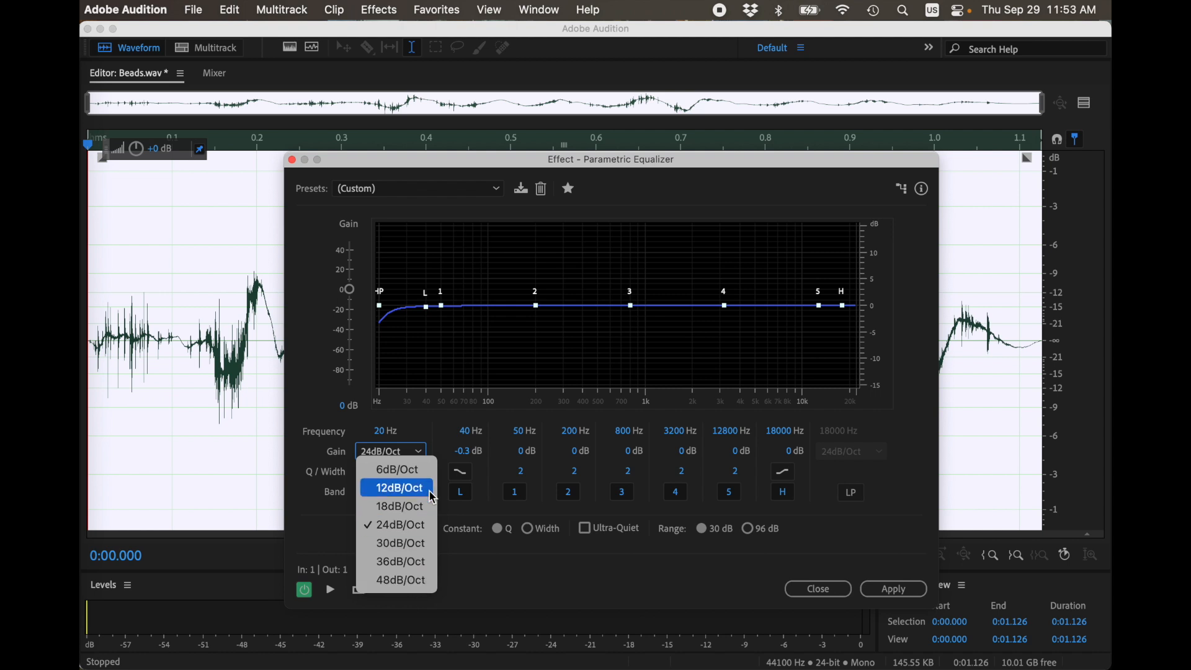
click(431, 434)
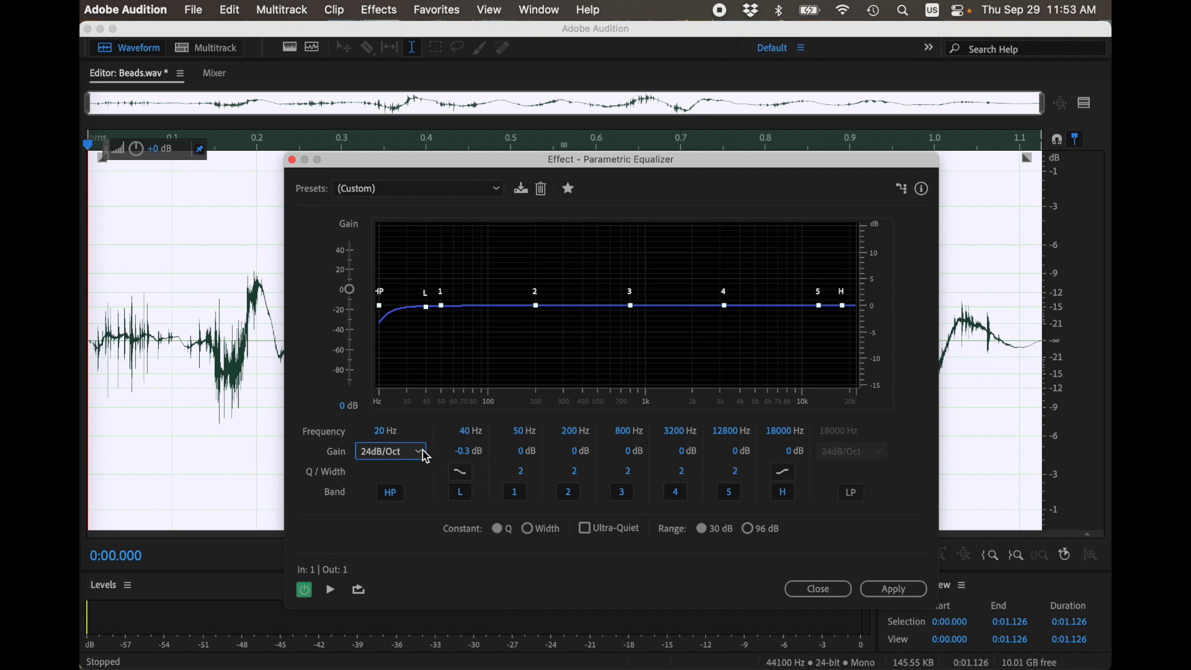
click(372, 452)
click(433, 446)
click(898, 592)
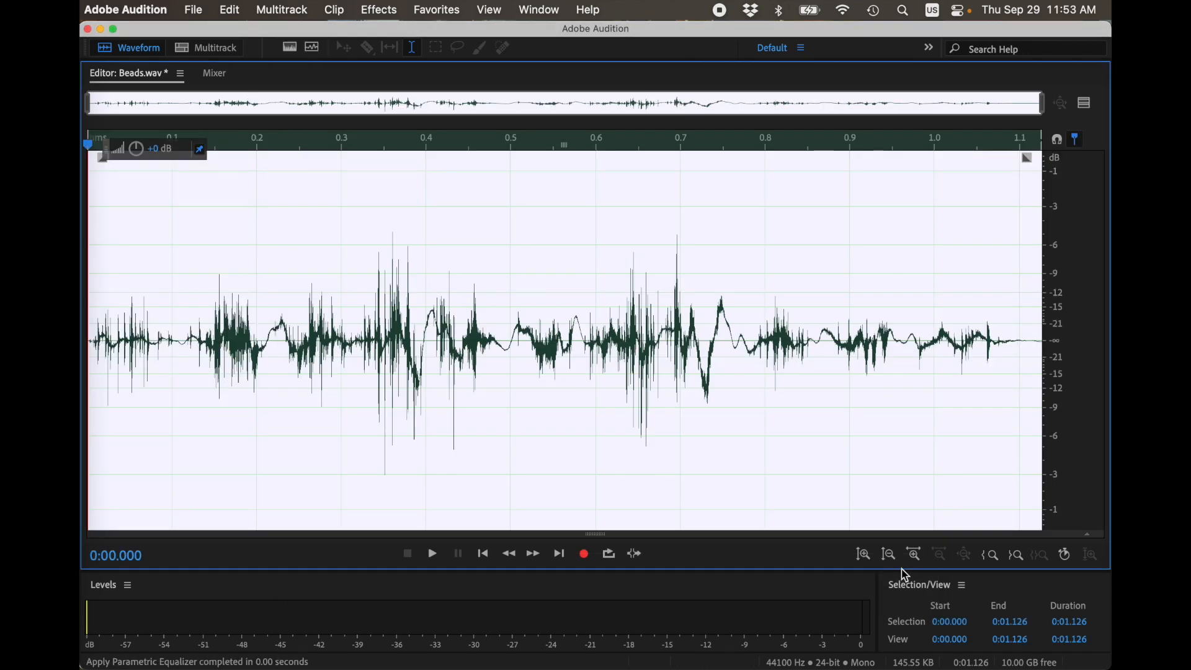
Step: Undo, redo and again undo the equalizer effect to compare the waveform before and after filtering
key(super+z)
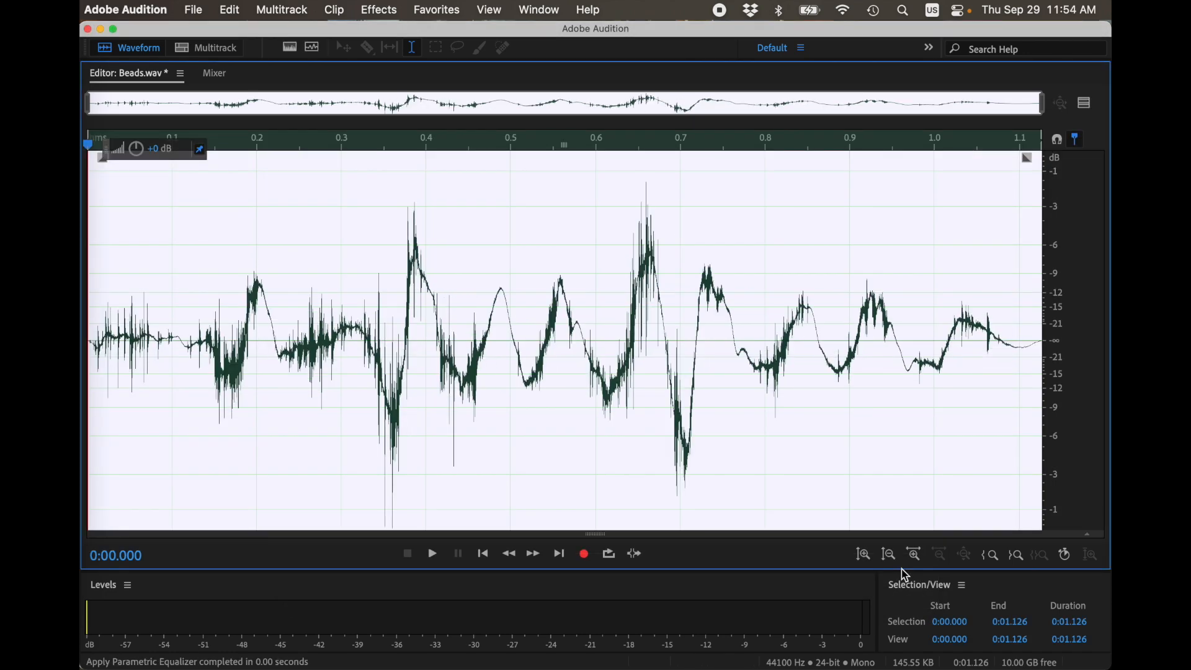
key(super+shift+z)
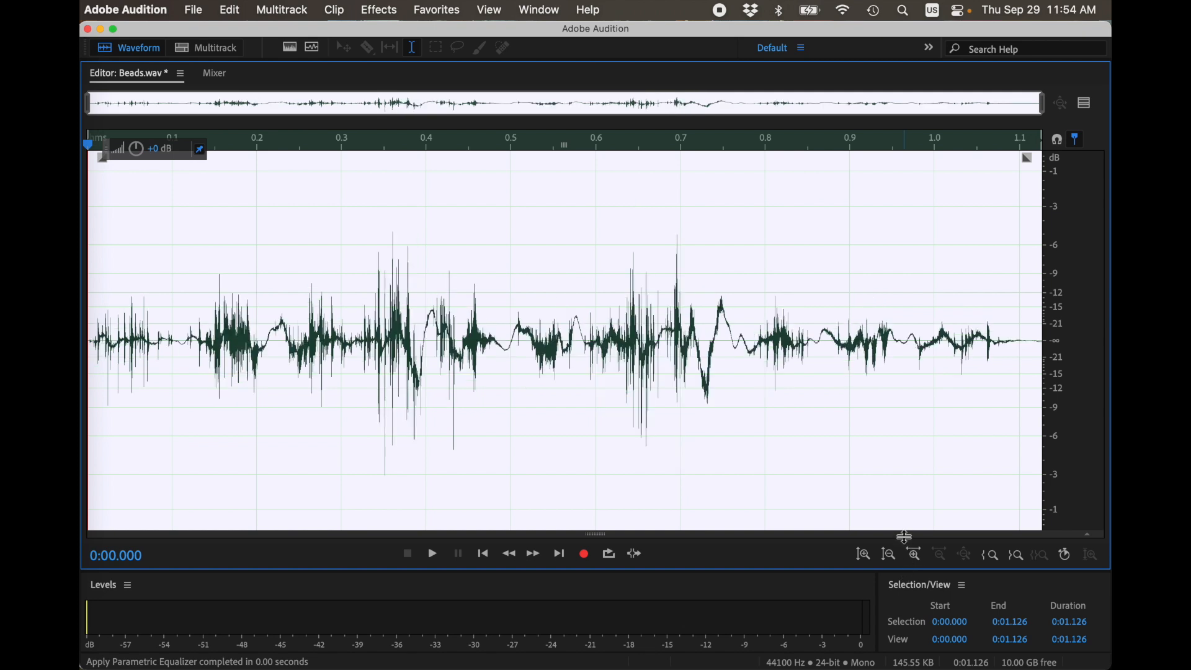
key(super+z)
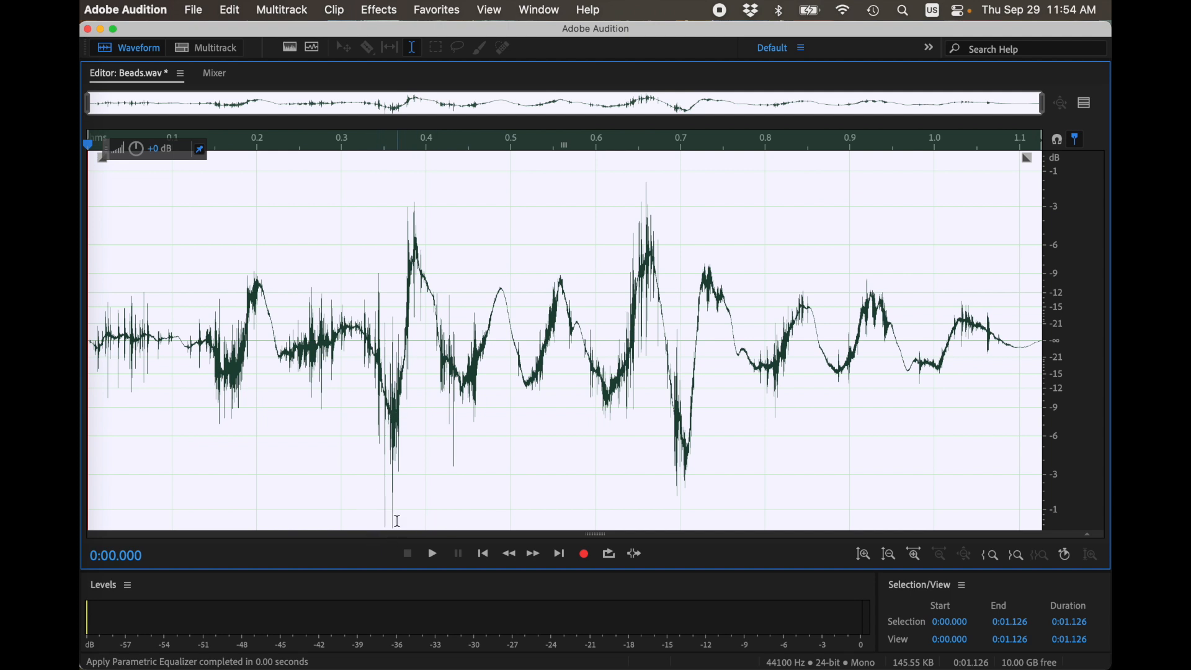
Step: Highlight the loud negative peaks of the unfiltered waveform, from about 0.342 to 0.364 s, and clear that selection
mouse_move(395, 510)
mouse_down()
mouse_move(380, 505)
mouse_move(375, 518)
mouse_up()
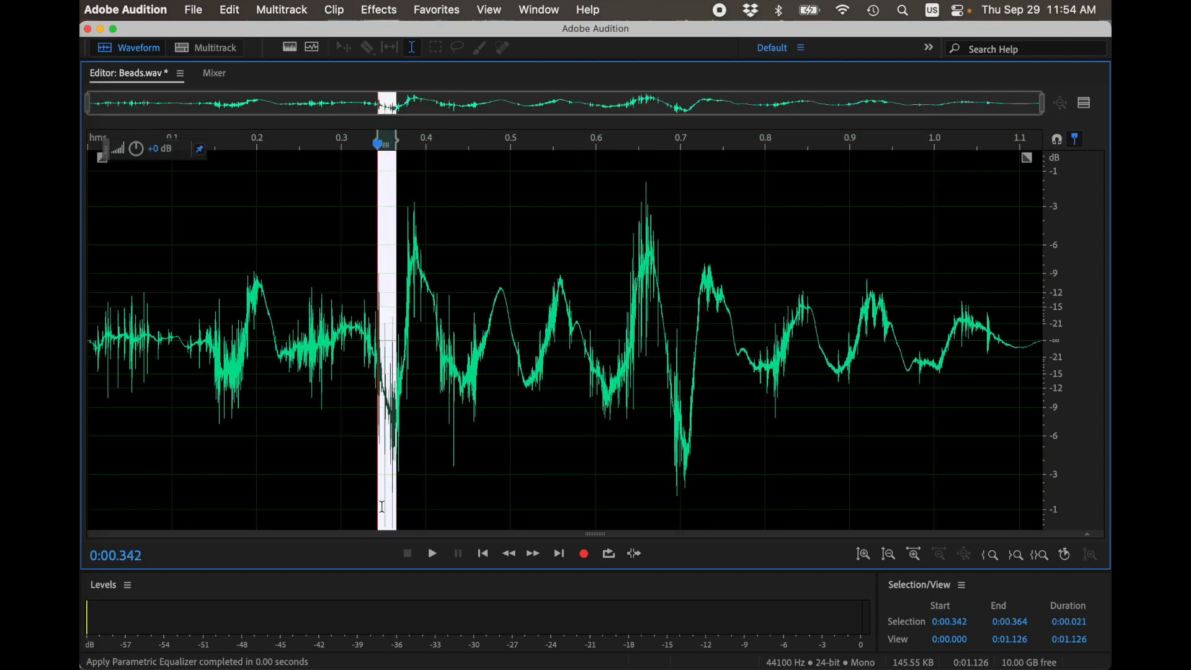
click(445, 493)
click(481, 472)
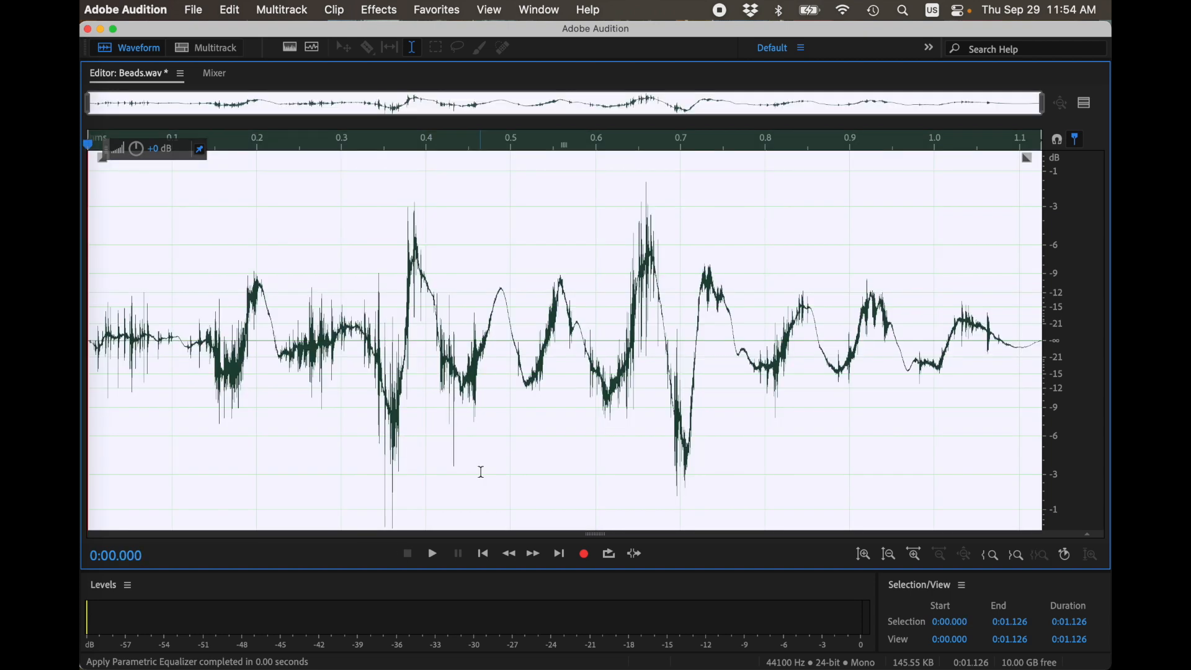
Step: Restore the equalized version, select the entire waveform and play it
key(super+z)
click(475, 433)
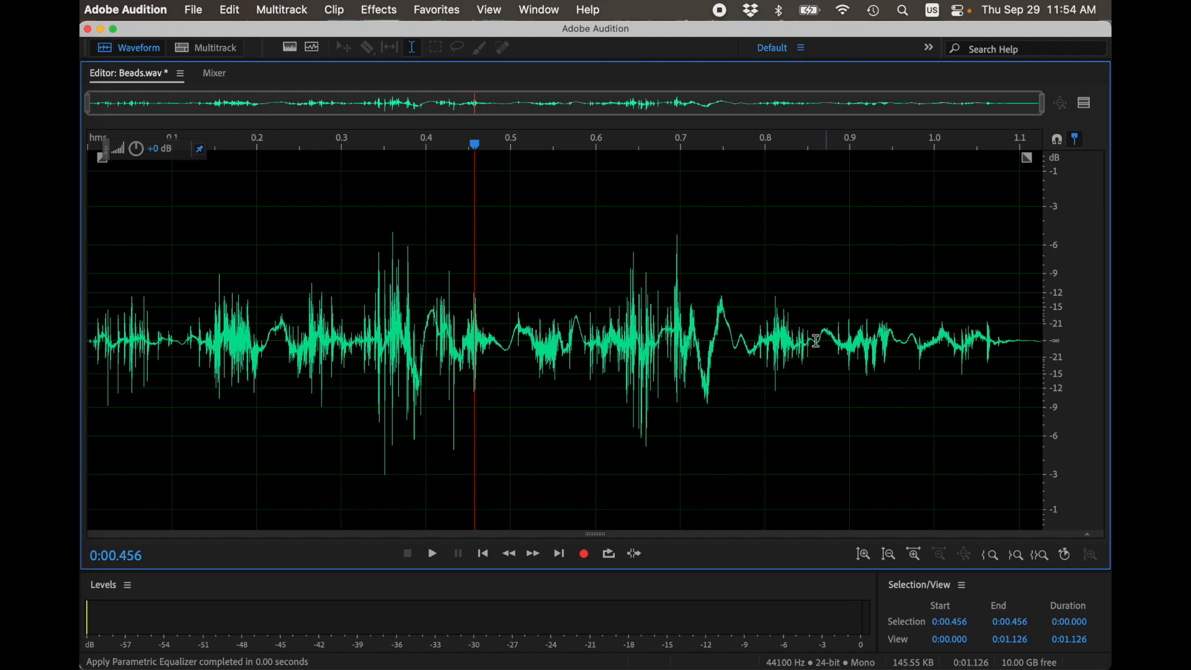
click(593, 324)
key(super+a)
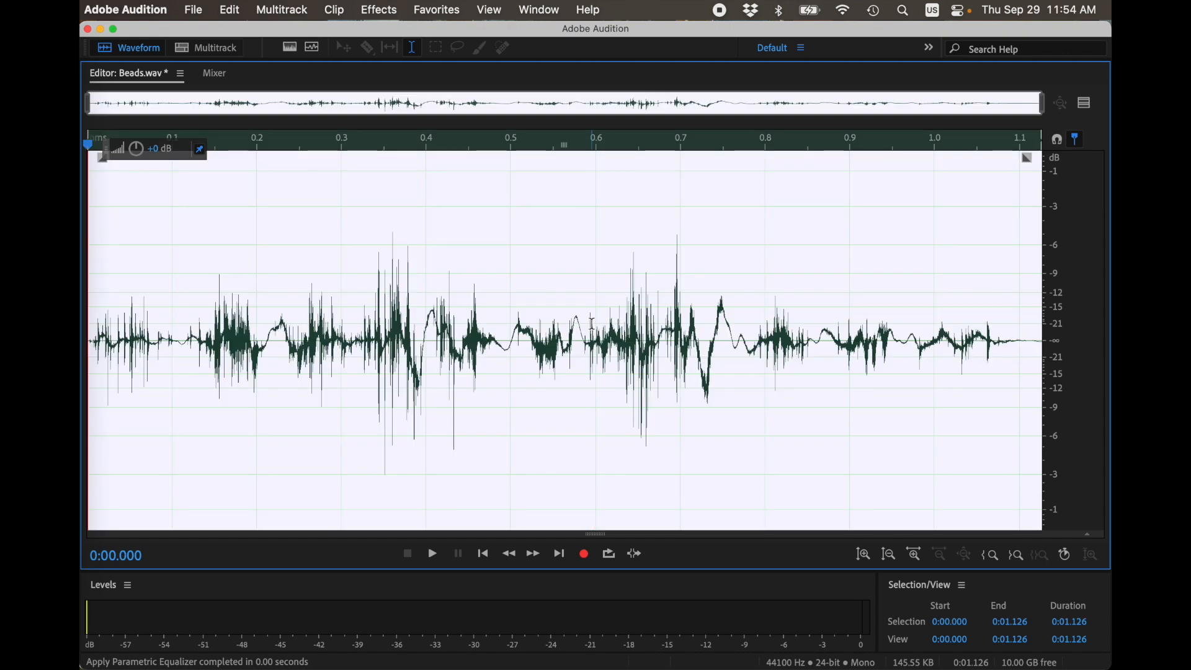
key(space)
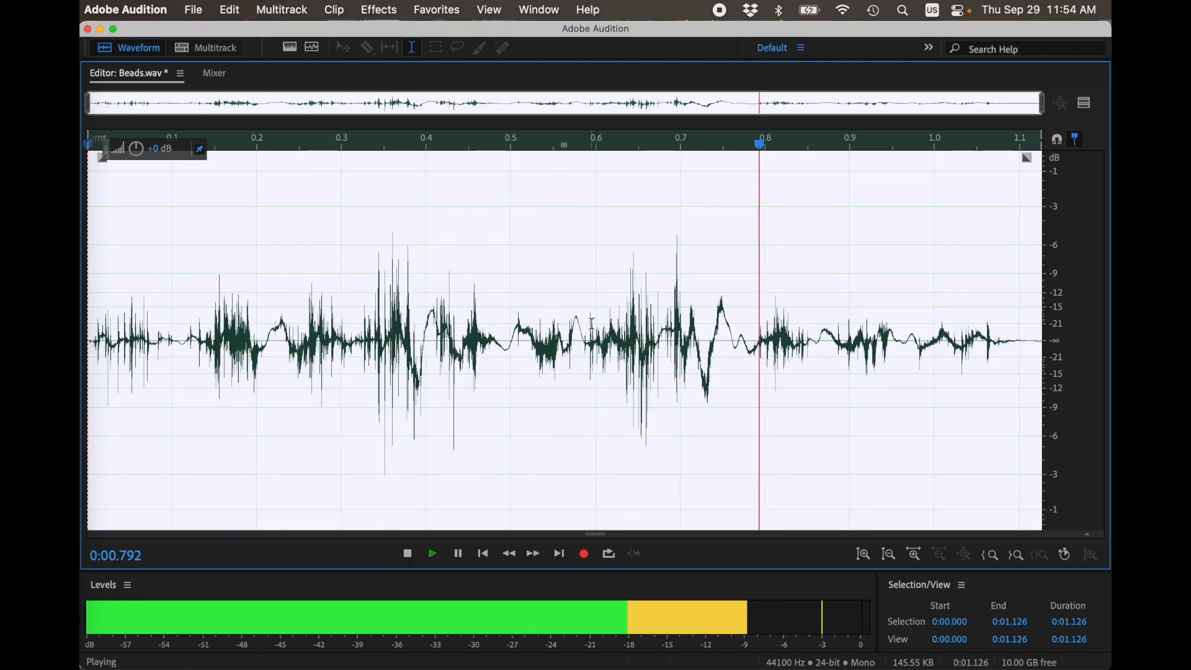
Step: Undo the equalizer effect and play the unfiltered clip for comparison
key(super+z)
key(space)
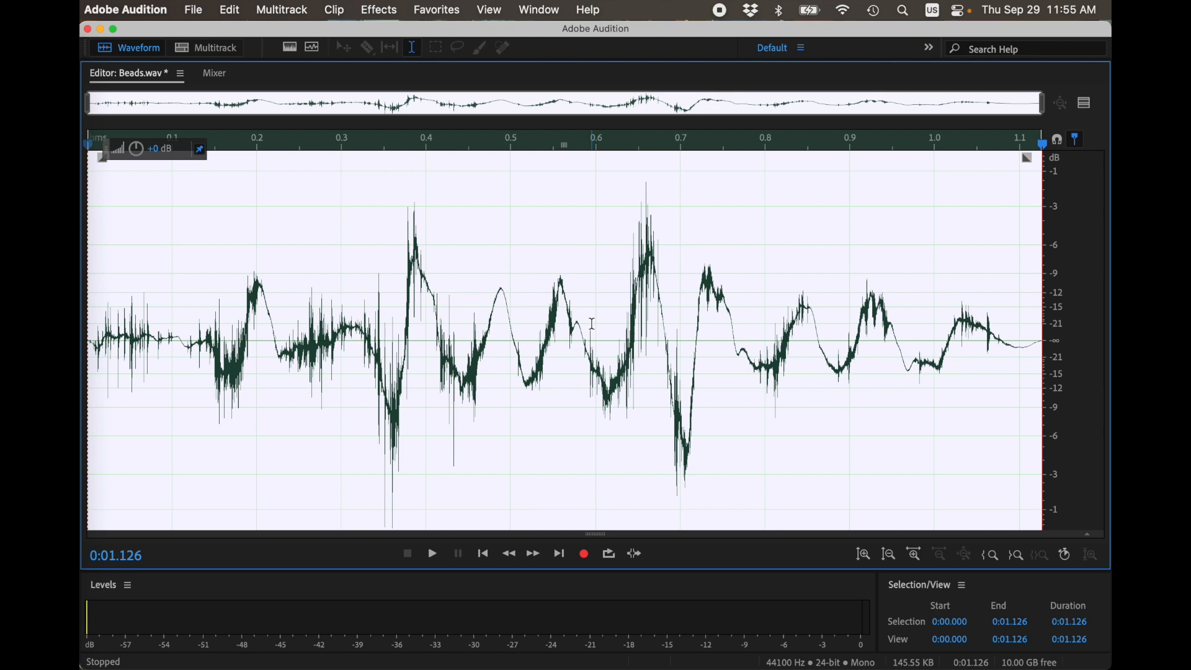
key(super+z)
Step: Apply the Parametric Equalizer to the whole clip with the high-pass cutoff set to 40 Hz and the 24dB/Oct slope kept
click(379, 10)
mouse_move(443, 338)
mouse_move(471, 284)
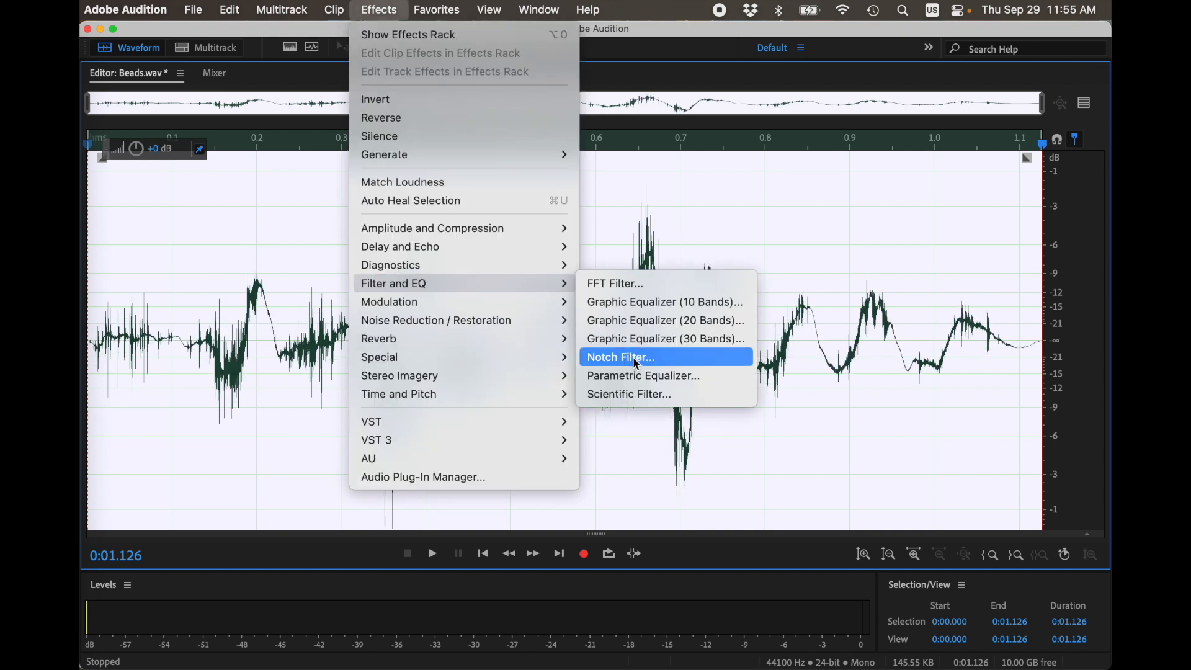
click(646, 376)
click(374, 429)
text(40)
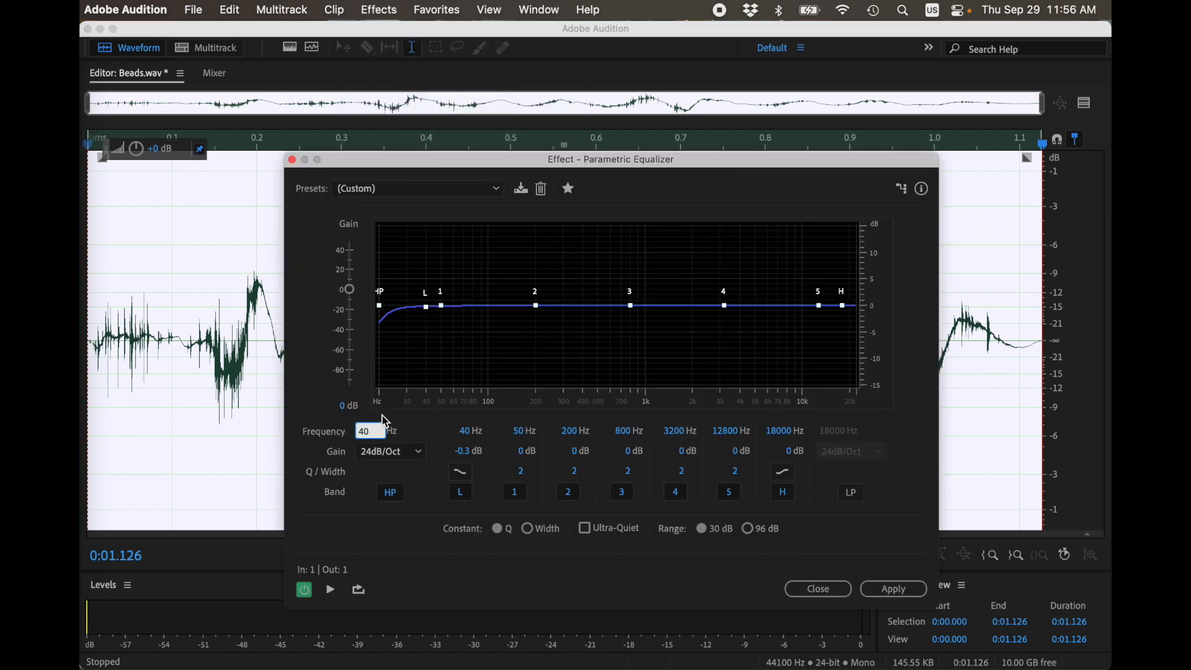
key(Tab)
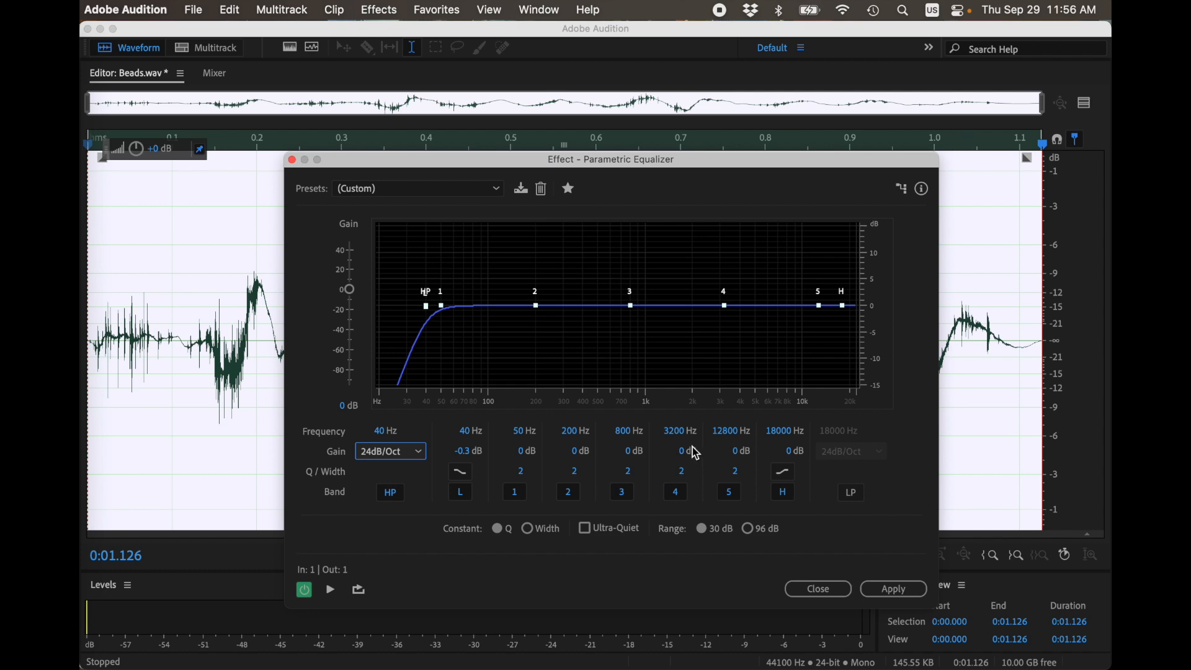
click(910, 596)
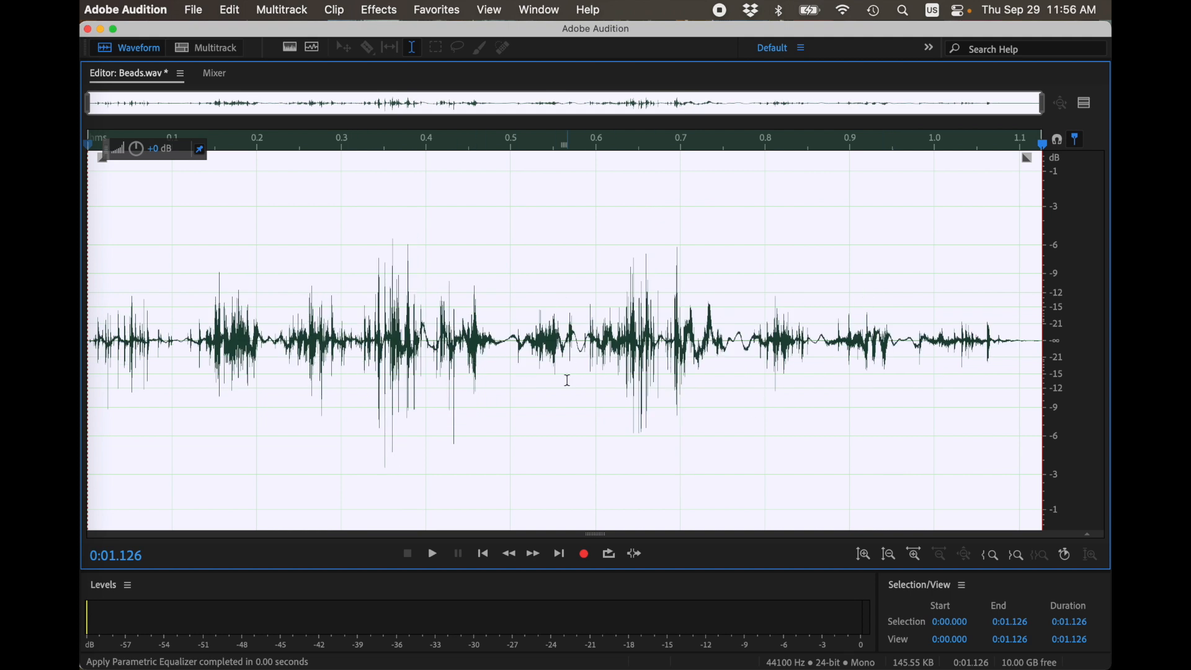
Step: Play the filtered Beads.wav clip and clear the selection
key(space)
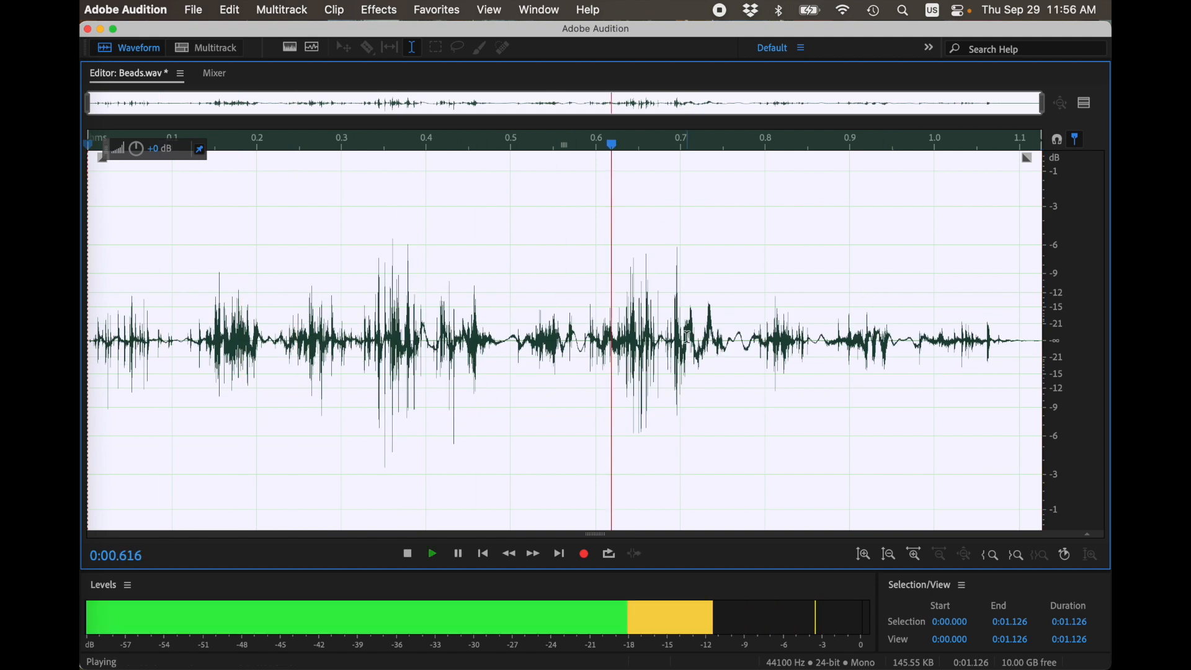
click(673, 338)
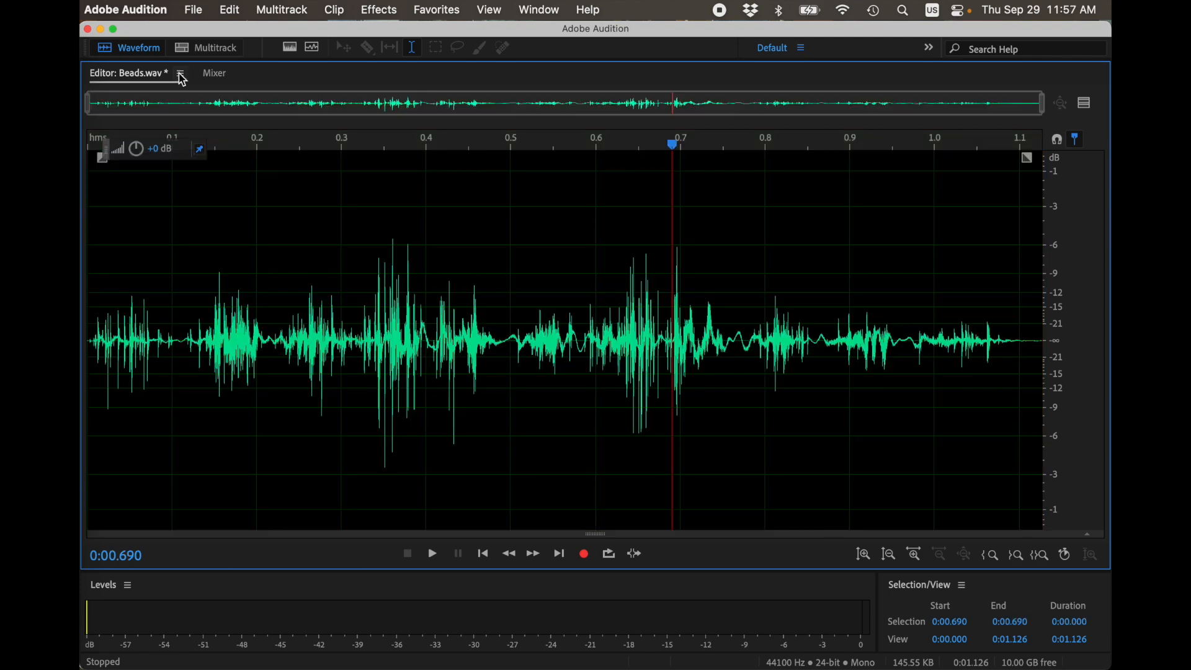
Step: Switch the editor to Drip.wav, select the entire waveform, play it and clear the selection
click(180, 74)
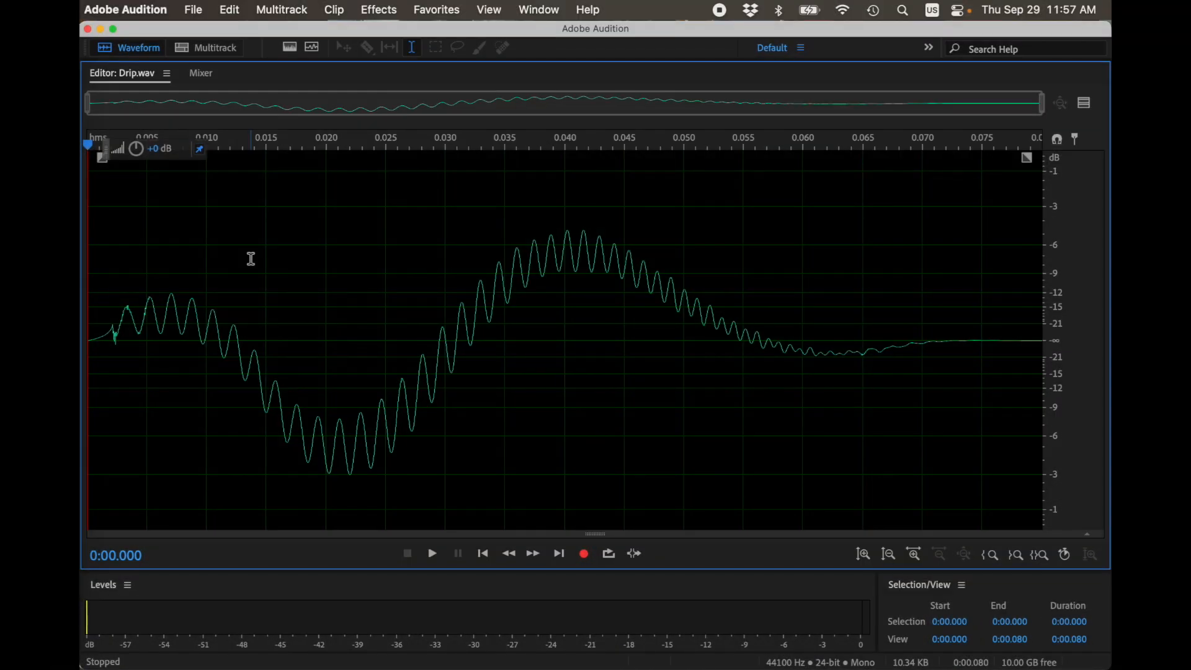
key(super+a)
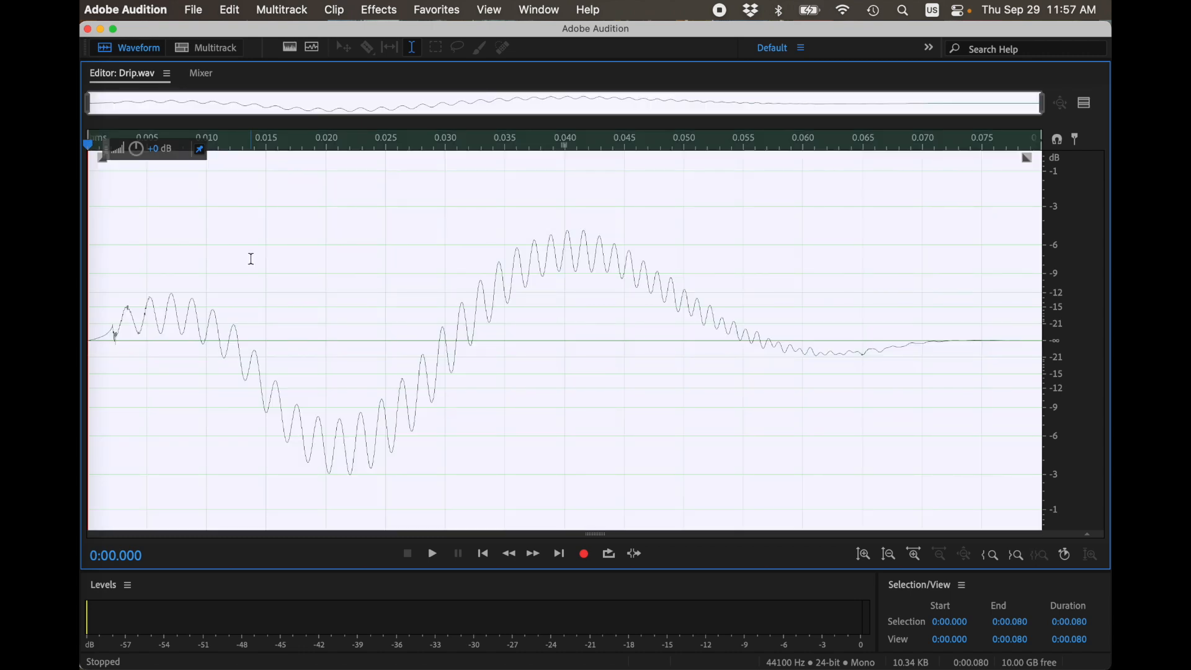
key(space)
click(315, 277)
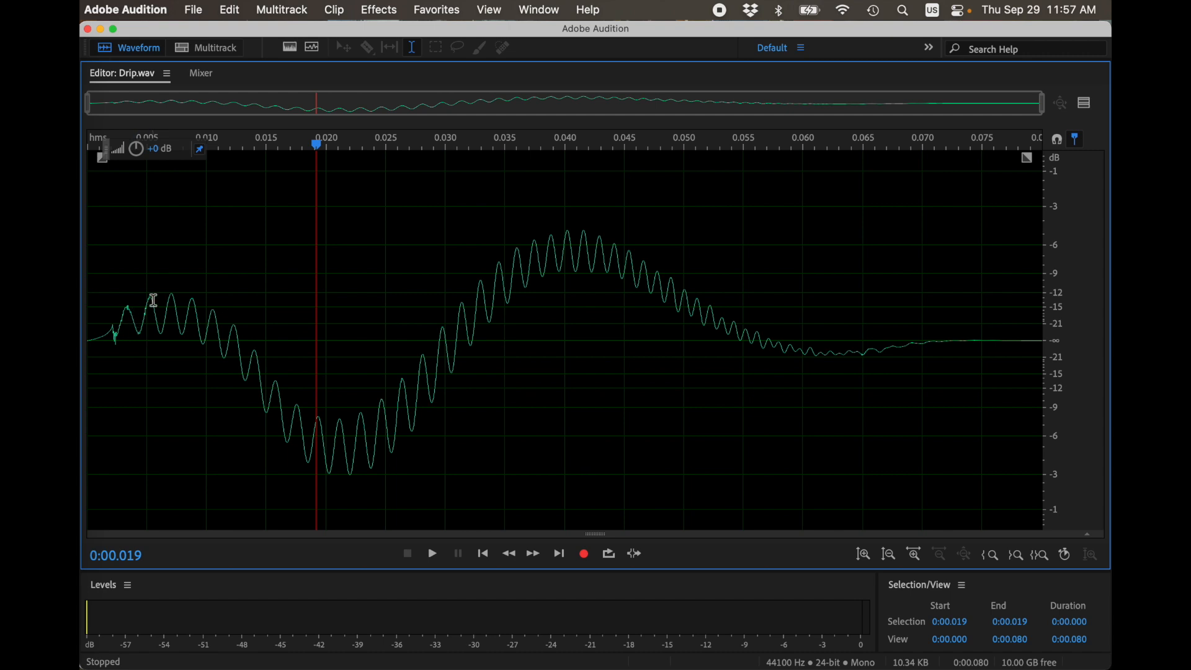
Step: Measure one low-frequency cycle of the unfiltered waveform by selecting about 0.010 to 0.057 s, and clear that selection
drag(206, 317, 774, 371)
click(176, 313)
click(218, 319)
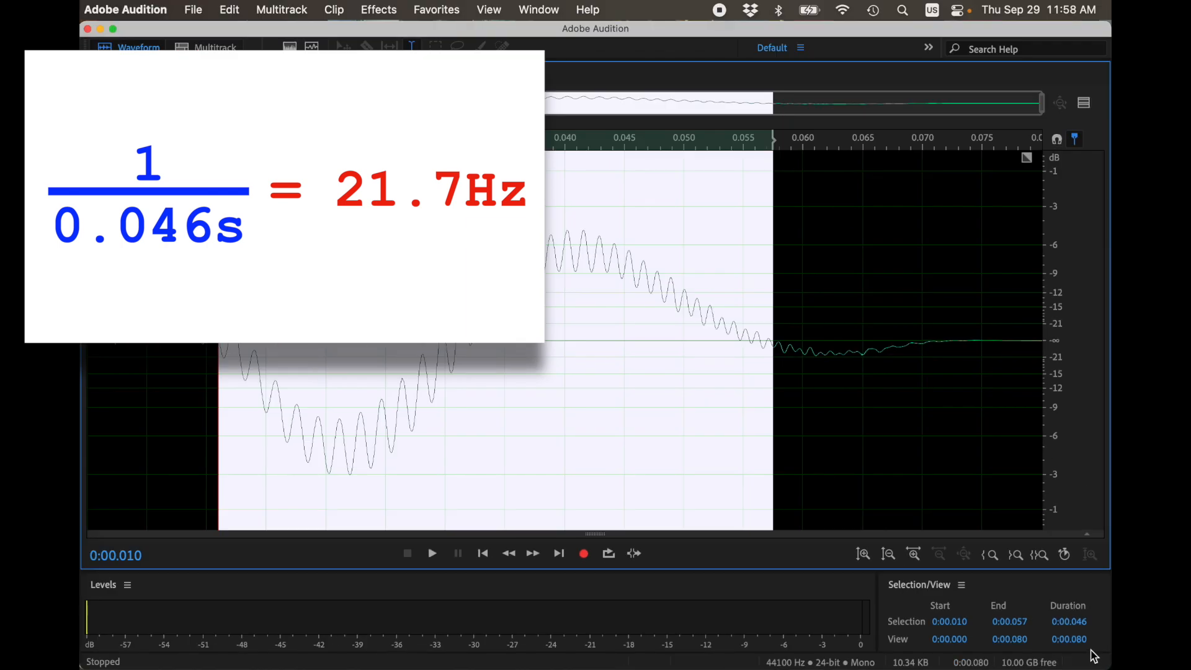
click(955, 412)
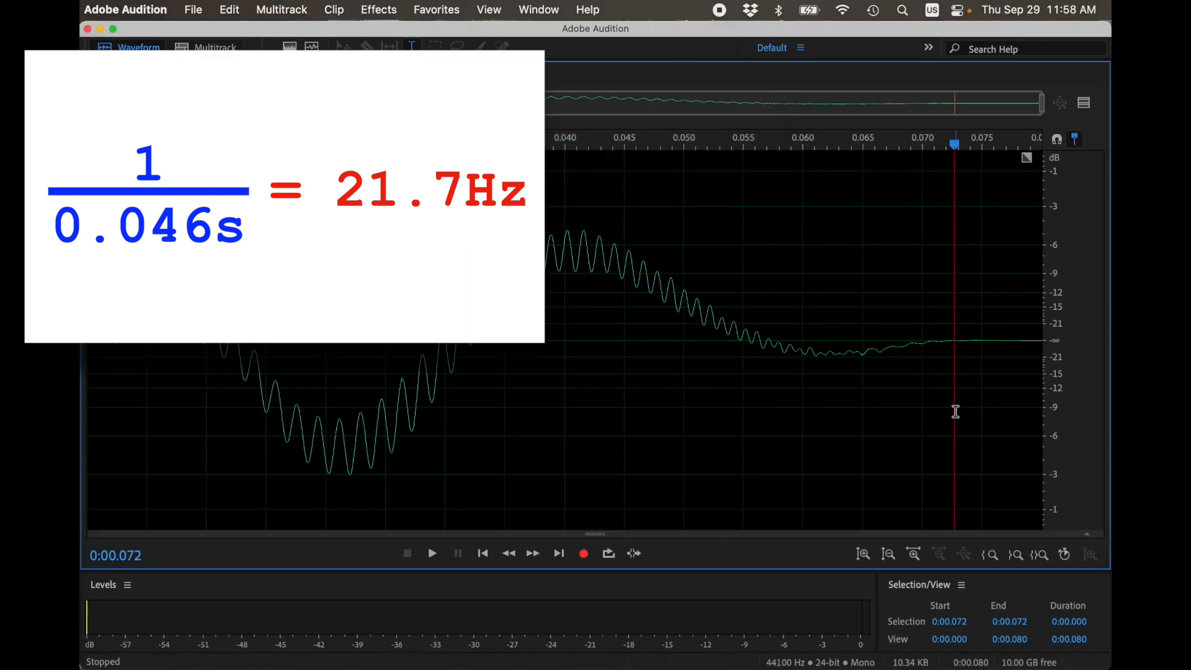
Step: Select and play all of Drip.wav, and apply the Parametric Equalizer with the 40 Hz high-pass cutoff and 24dB/Oct slope kept
key(super+a)
key(space)
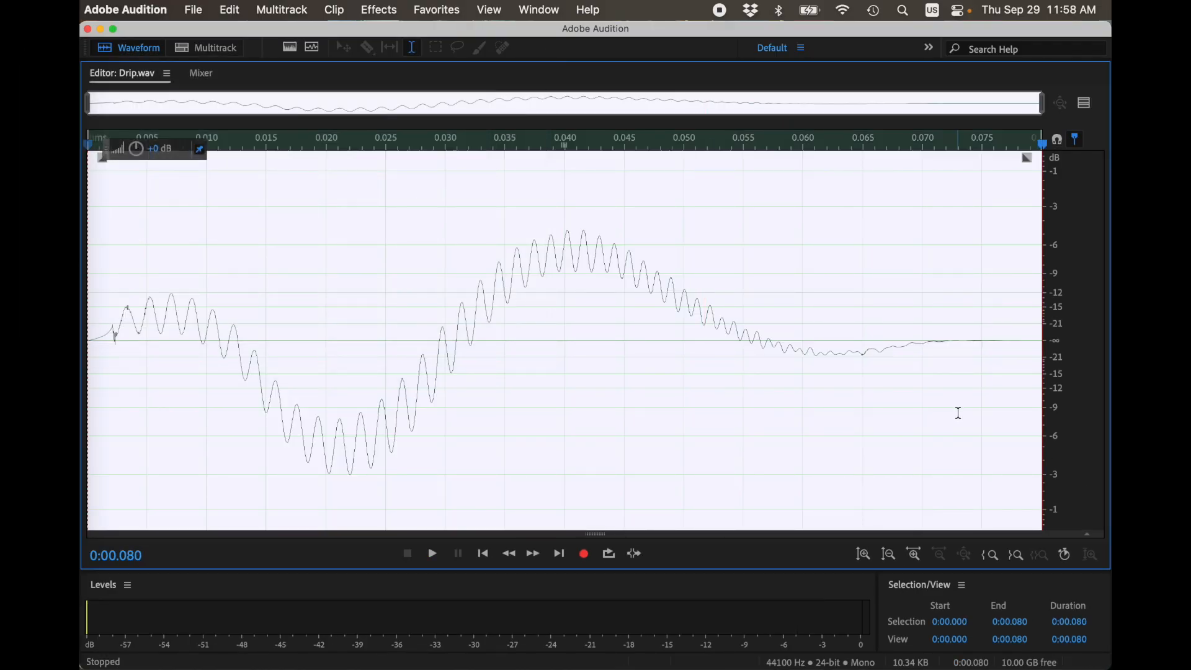
click(282, 10)
mouse_move(335, 10)
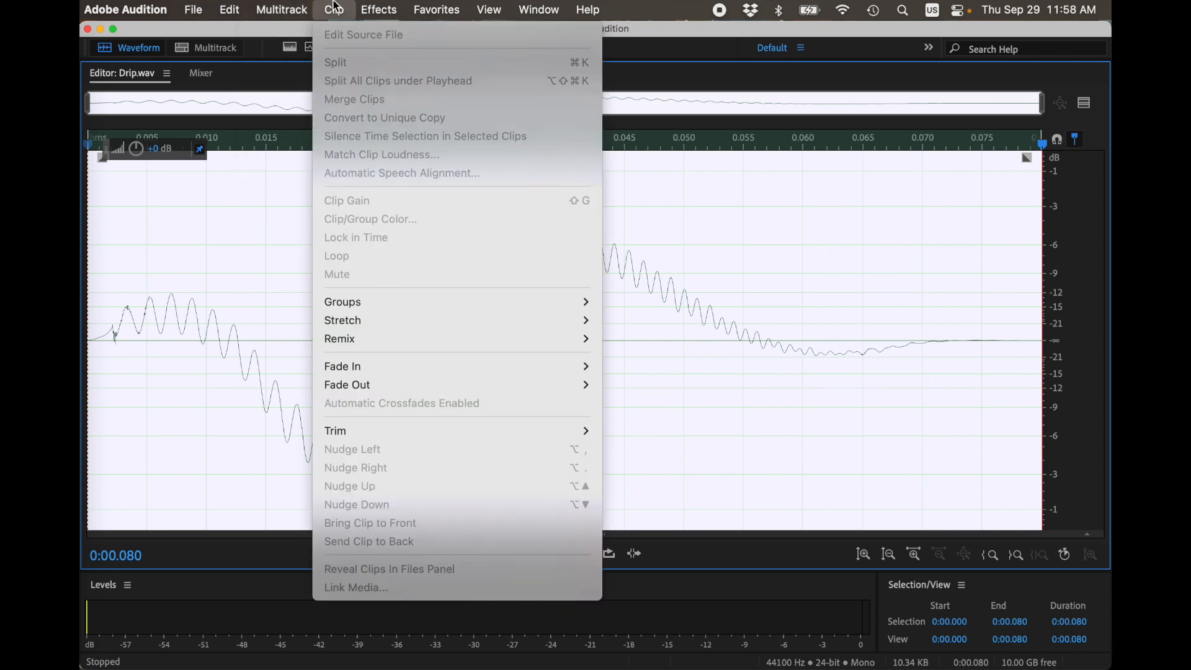
mouse_move(264, 8)
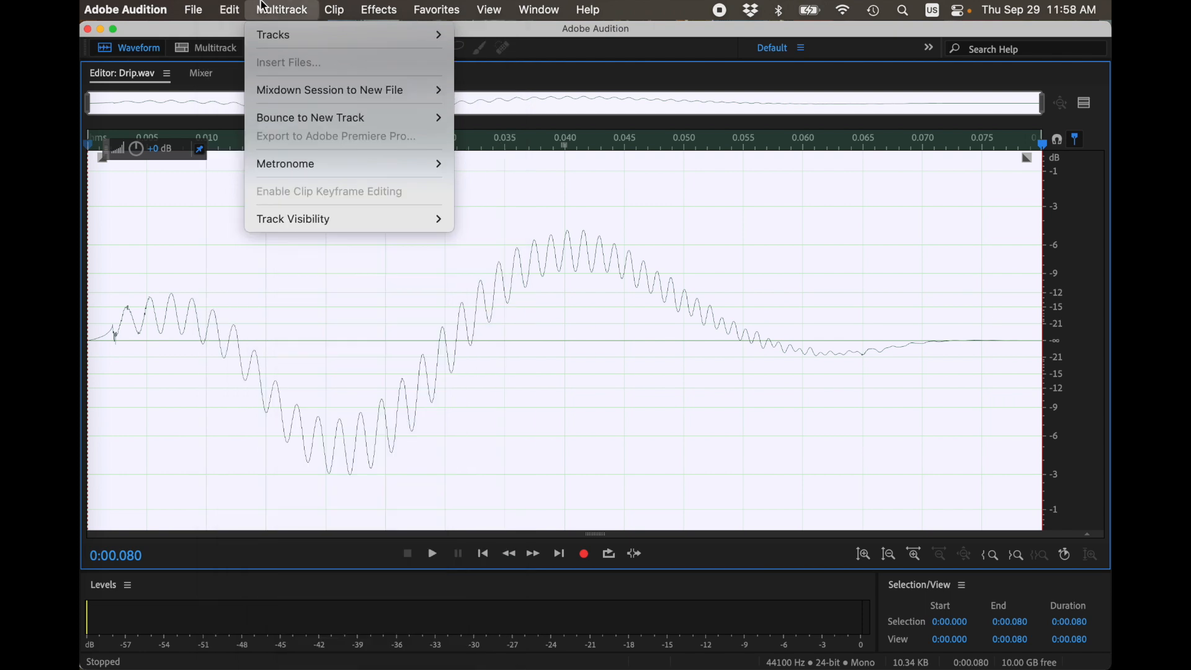
mouse_move(406, 8)
mouse_move(459, 289)
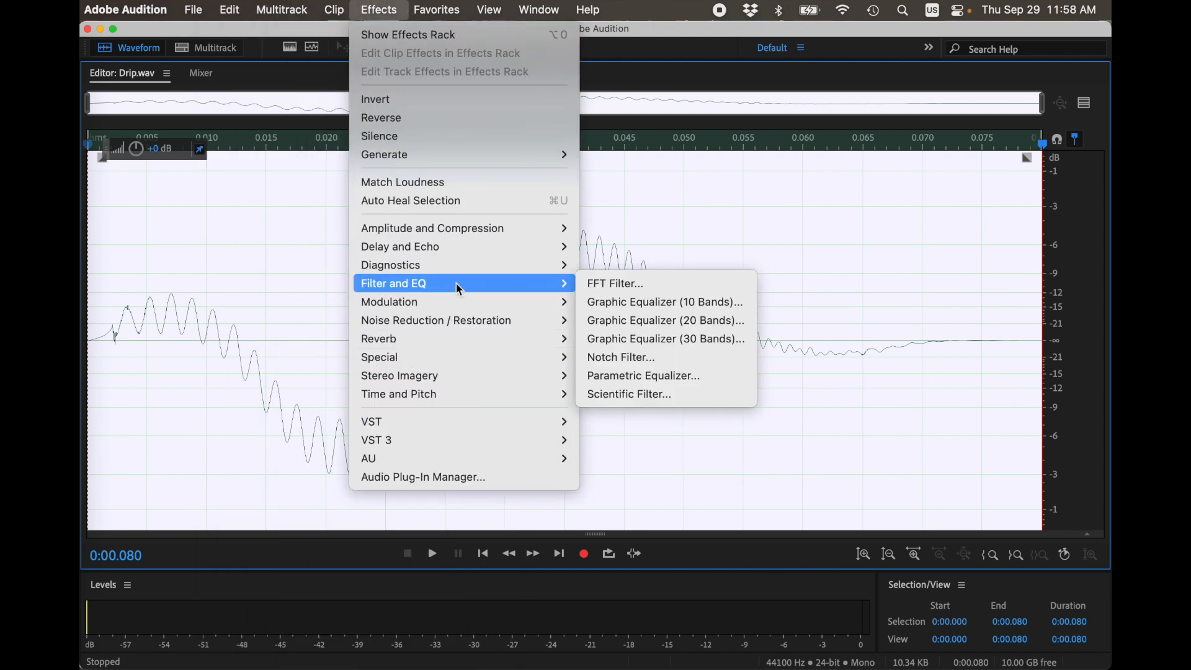
click(714, 375)
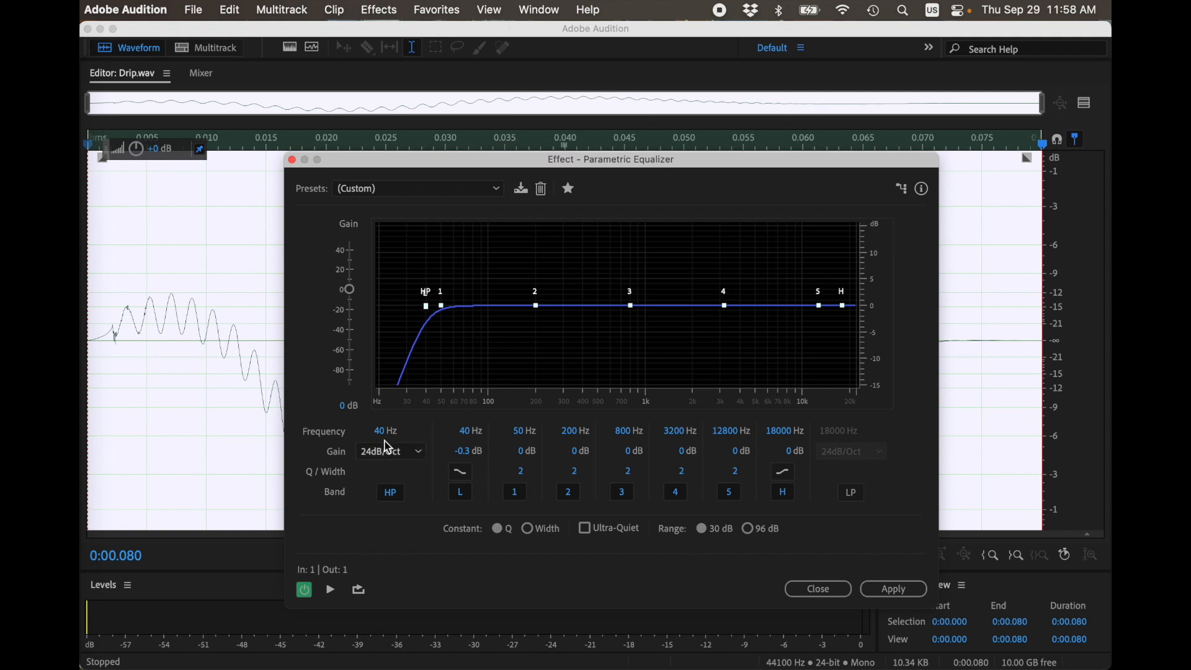
click(894, 589)
click(693, 415)
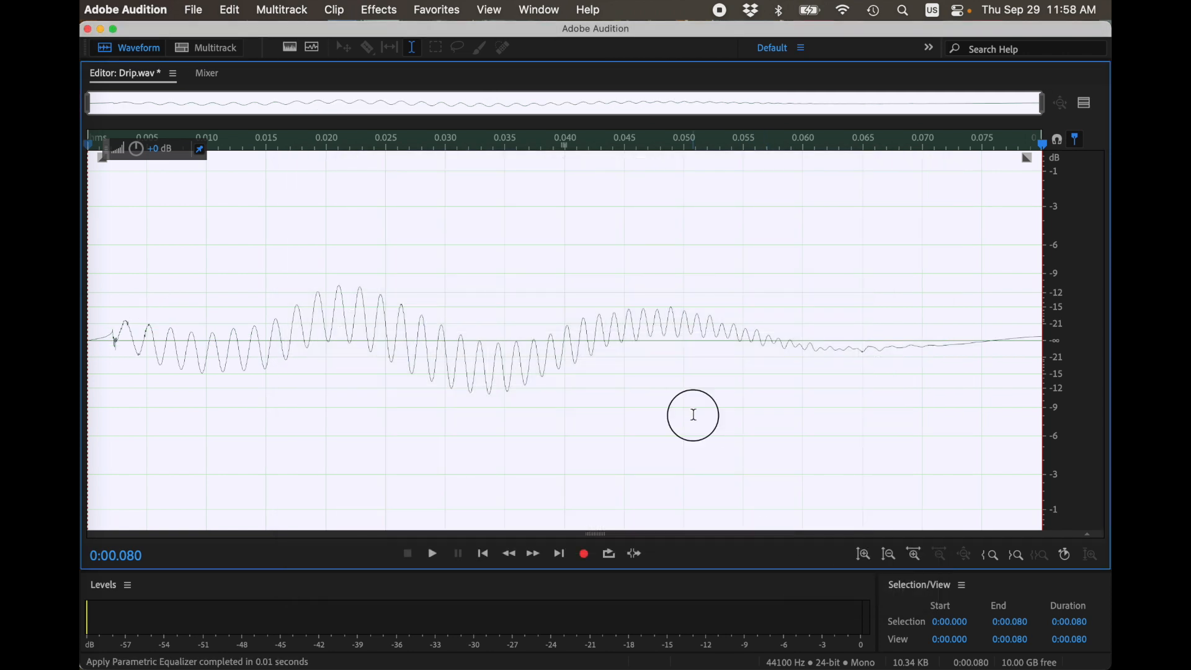
Step: Compare the filtered and unfiltered drip by repeatedly undoing and redoing the equalizer effect and playing both versions
key(super+z)
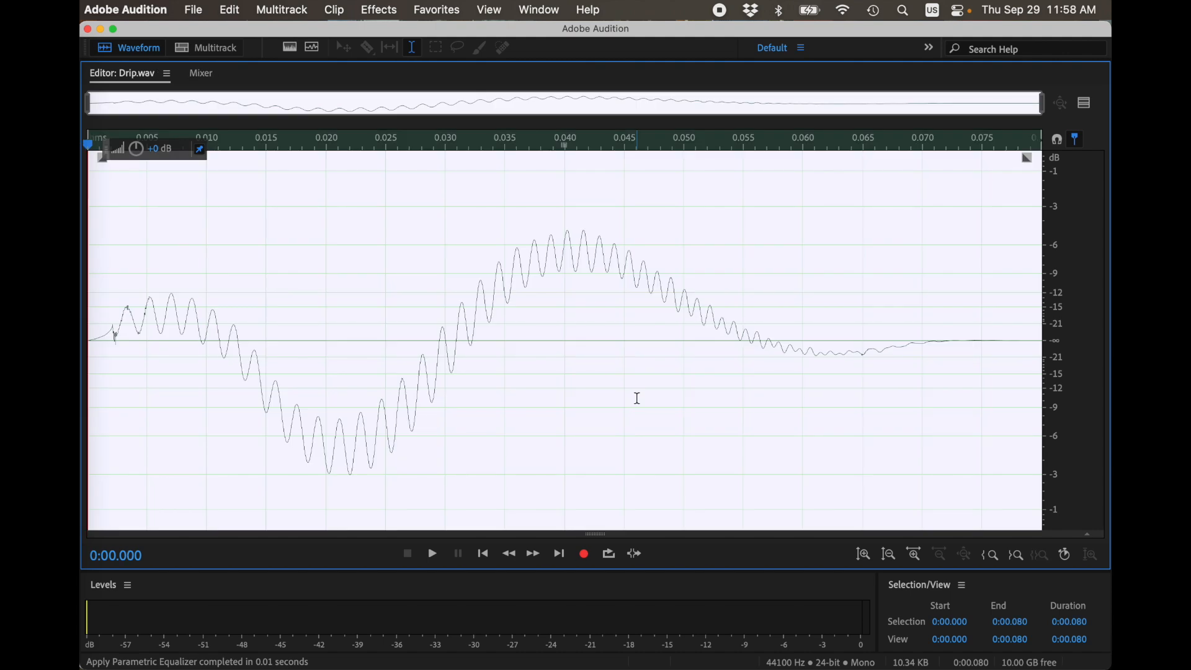
key(super+shift+z)
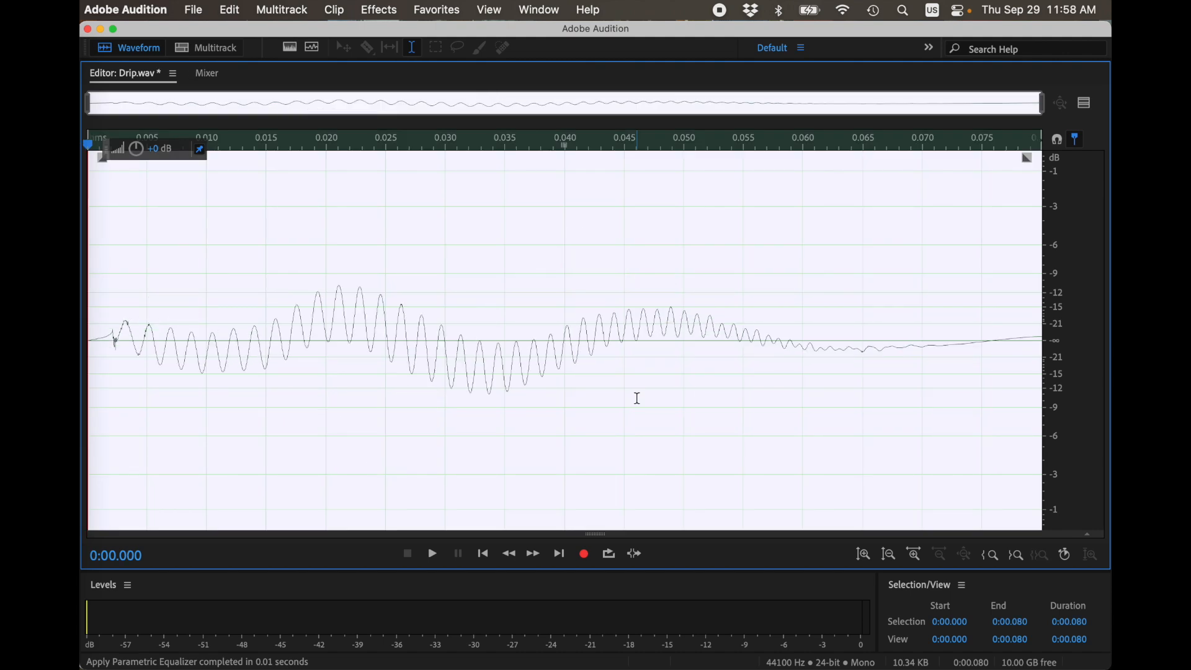
key(space)
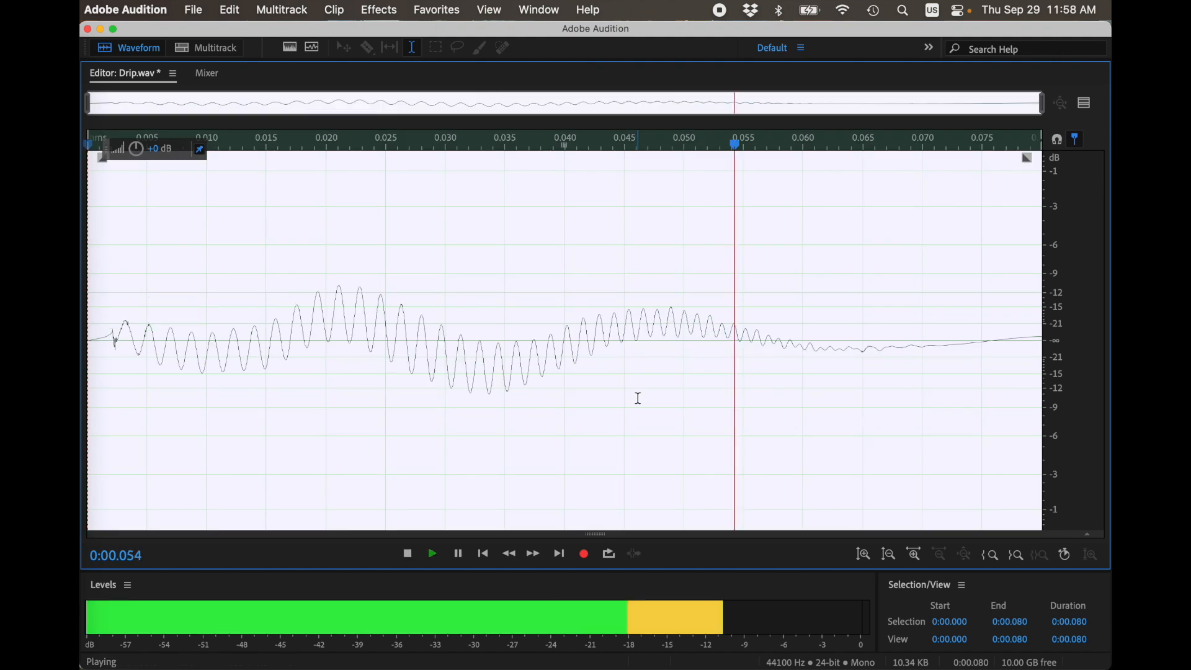
key(super+z)
key(space)
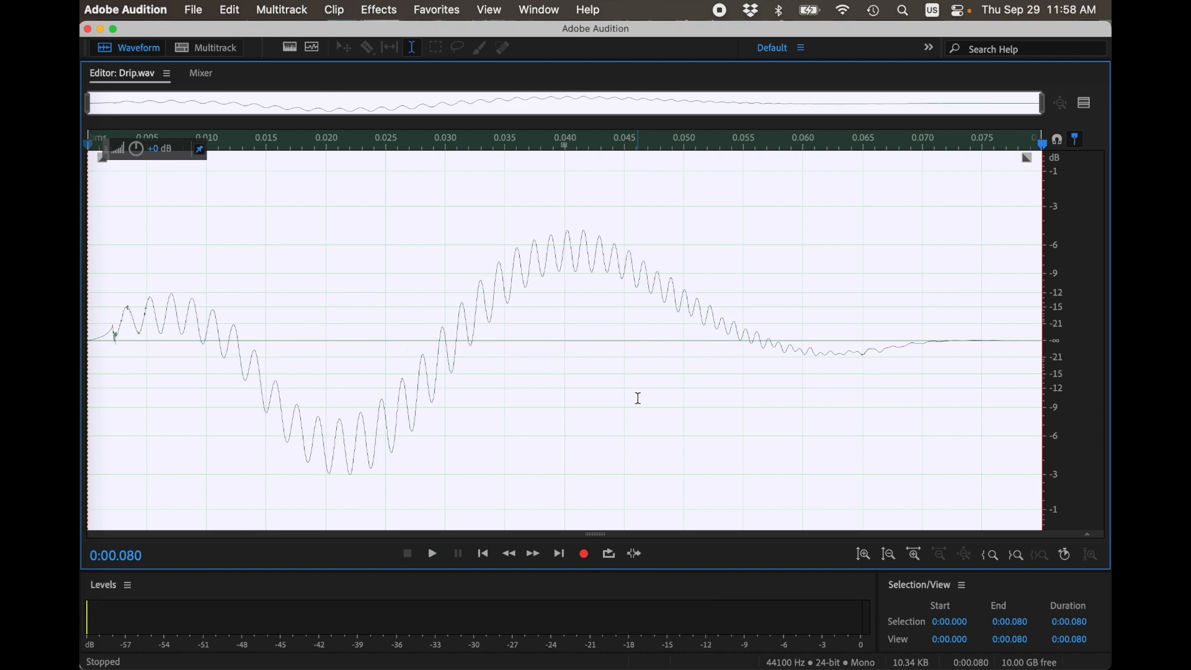
key(super+shift+z)
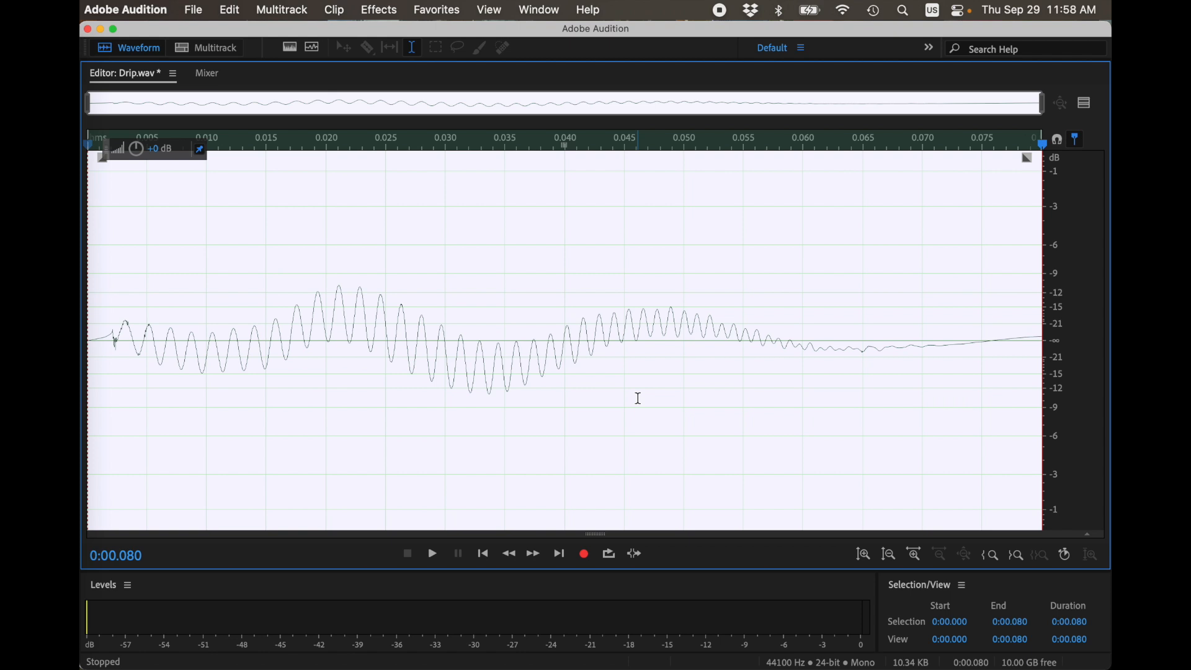
key(super+z)
key(space)
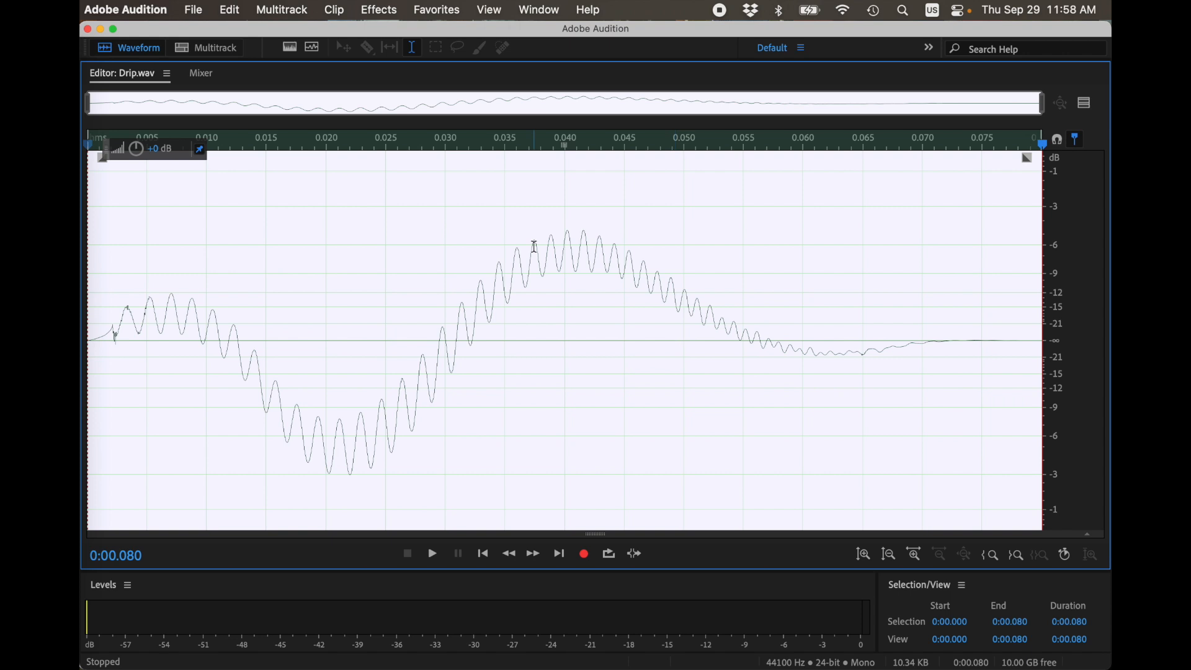
key(super+shift+z)
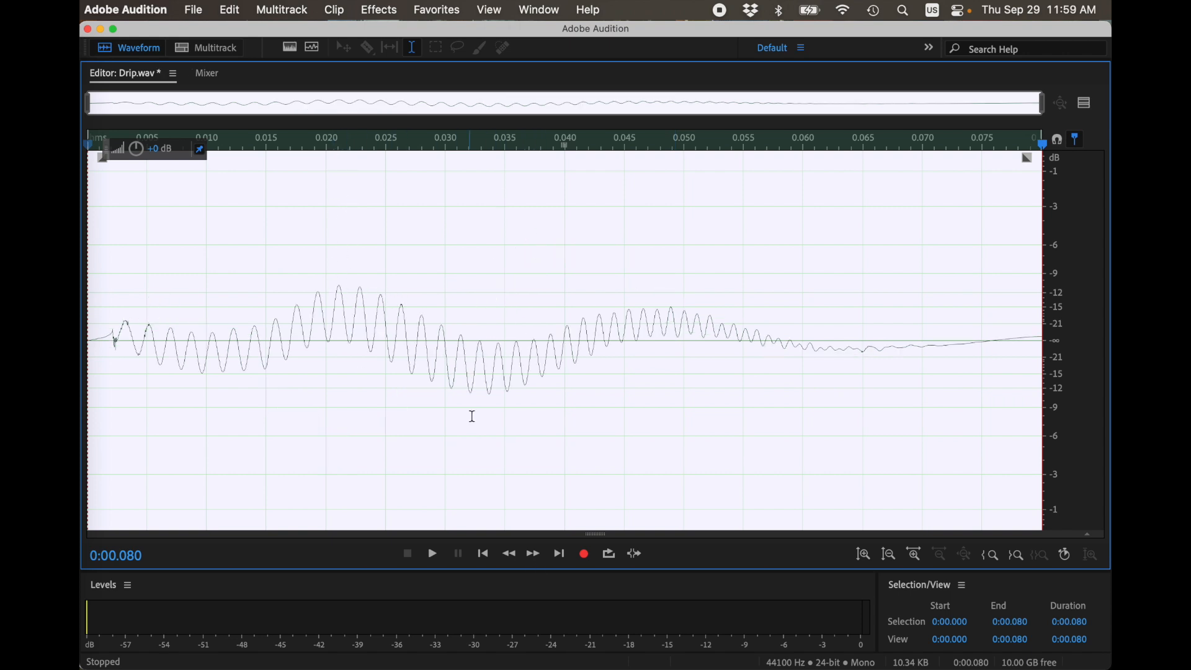
Step: Normalize the filtered waveform to nearly full scale with a favorite preset and clear the selection
click(437, 10)
click(470, 234)
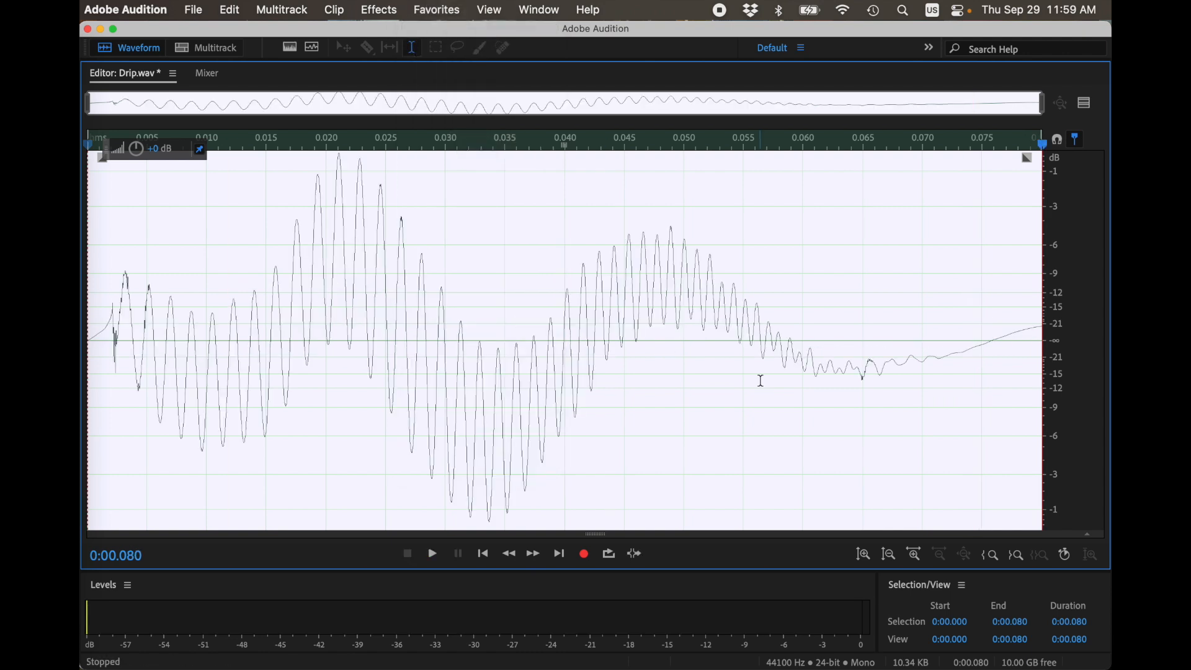
click(362, 271)
click(380, 272)
click(362, 271)
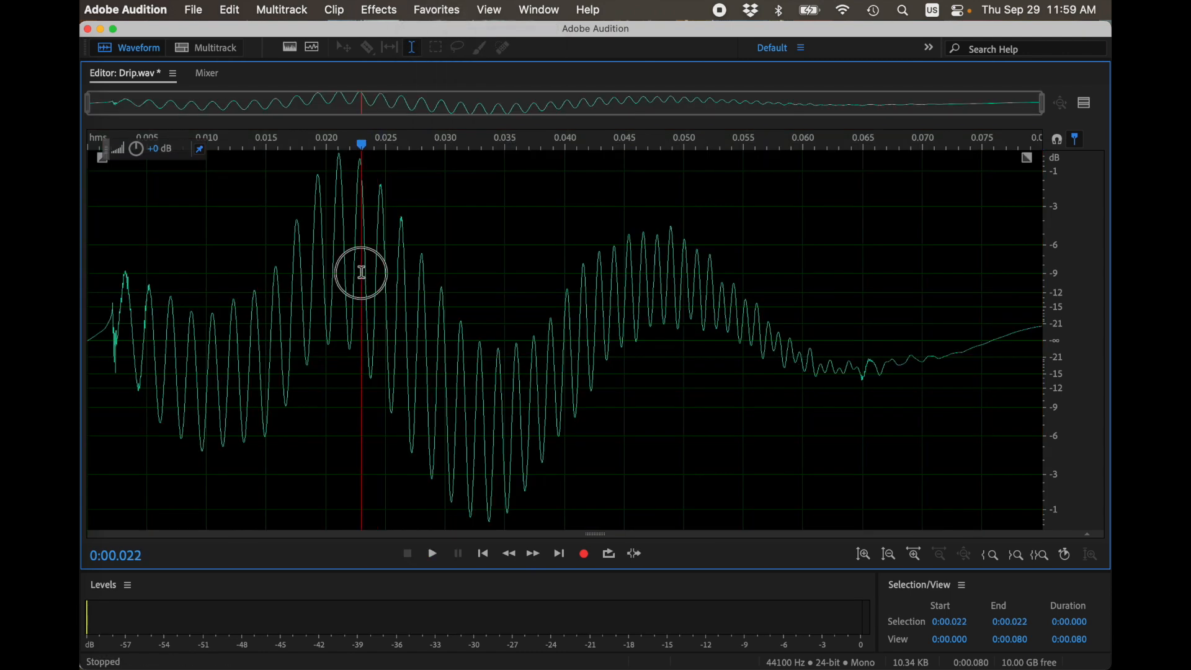
Step: Measure one low-frequency cycle of the normalized waveform by selecting about 0.025 to 0.057 s, and clear that selection
drag(362, 271, 777, 274)
drag(362, 217, 392, 216)
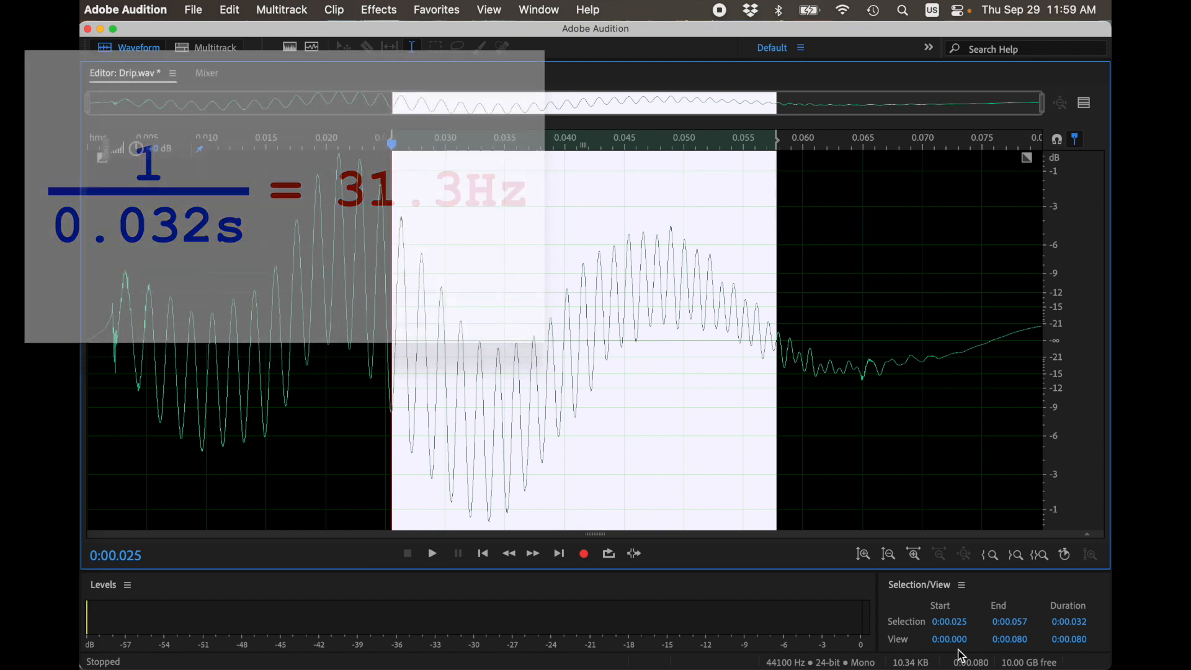
click(840, 461)
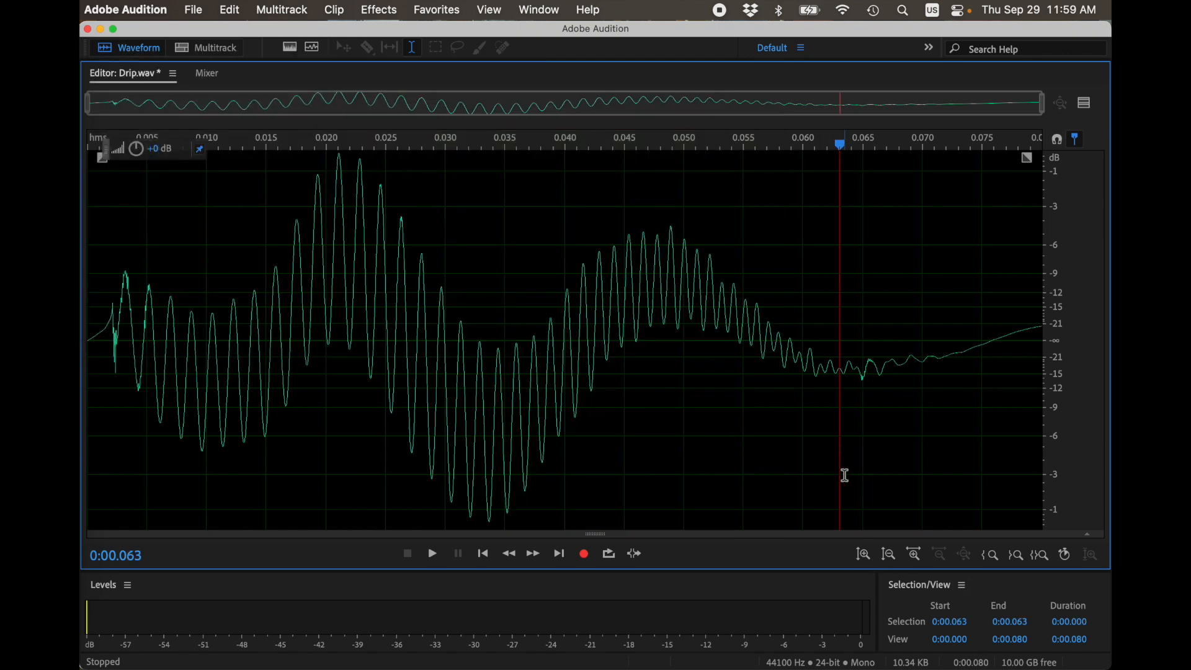
click(761, 420)
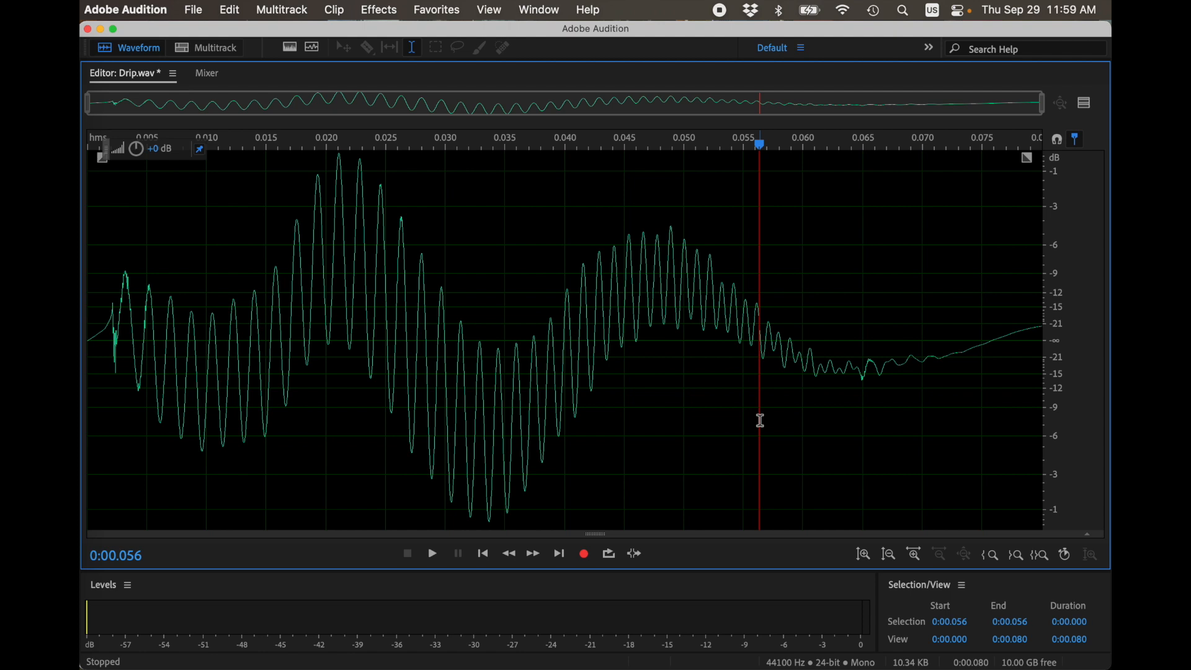
click(852, 395)
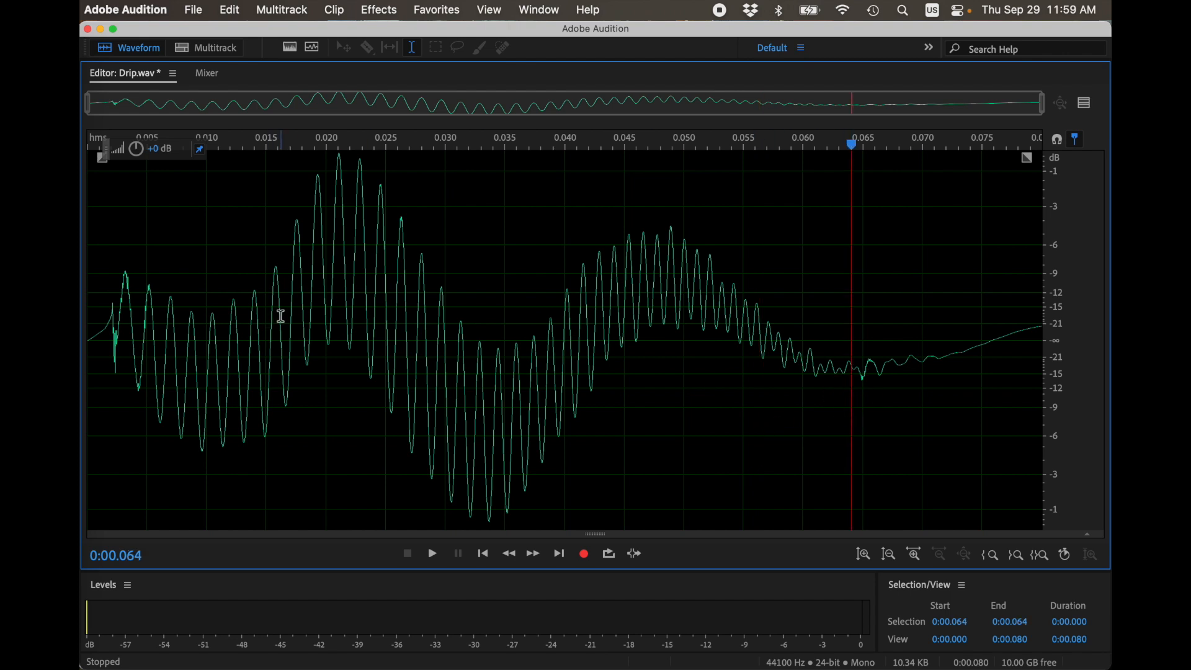
Step: Select the entire waveform and undo both the normalization and the 40 Hz equalizer effect
click(389, 321)
drag(123, 279, 827, 304)
double_click(676, 320)
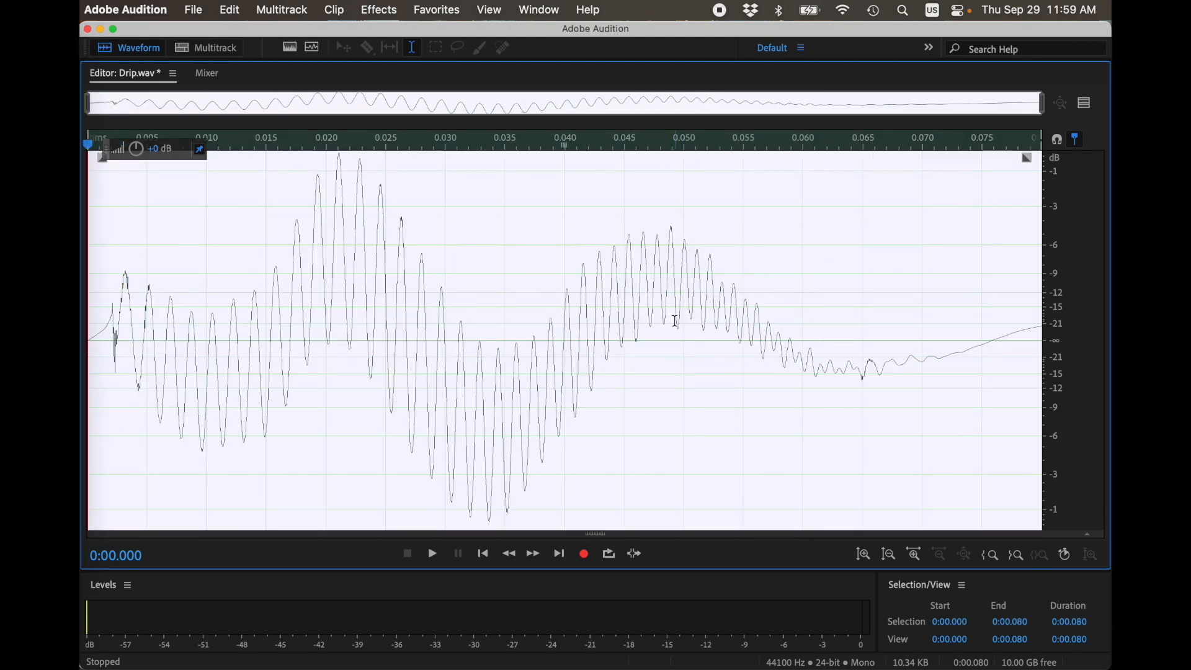
click(331, 7)
click(754, 337)
click(753, 337)
key(super+z)
key(super+z)
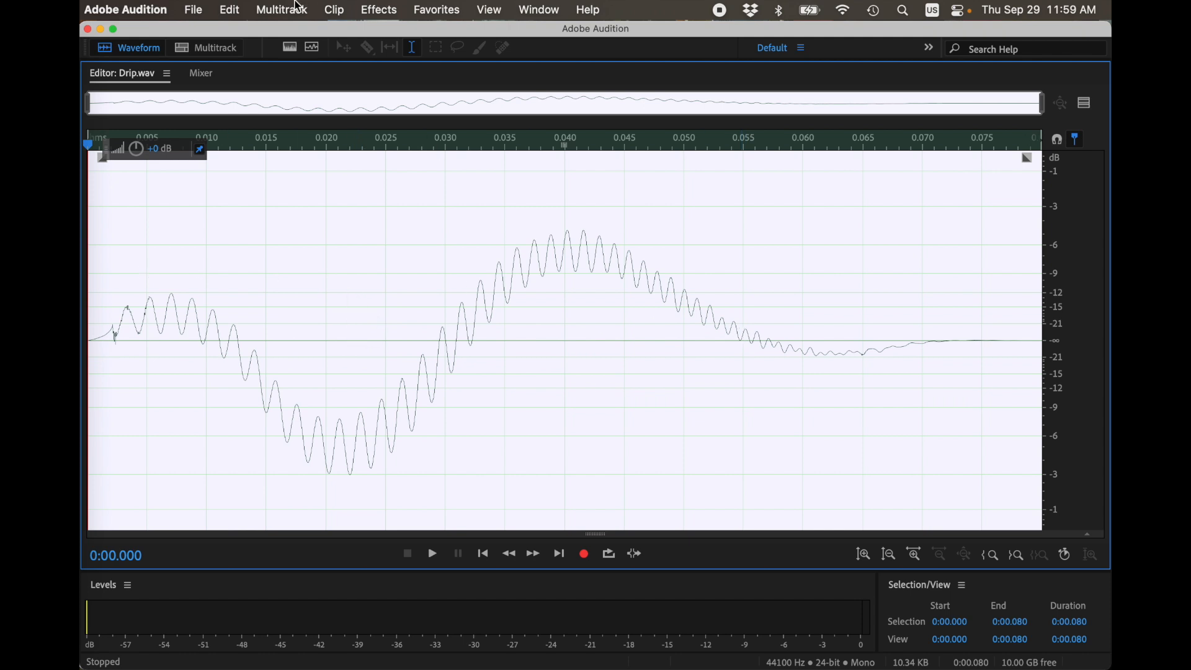
Step: Apply the Parametric Equalizer to the whole drip clip with the high-pass cutoff set to 80 Hz and the 24dB/Oct slope kept
click(335, 8)
mouse_move(379, 9)
mouse_move(441, 298)
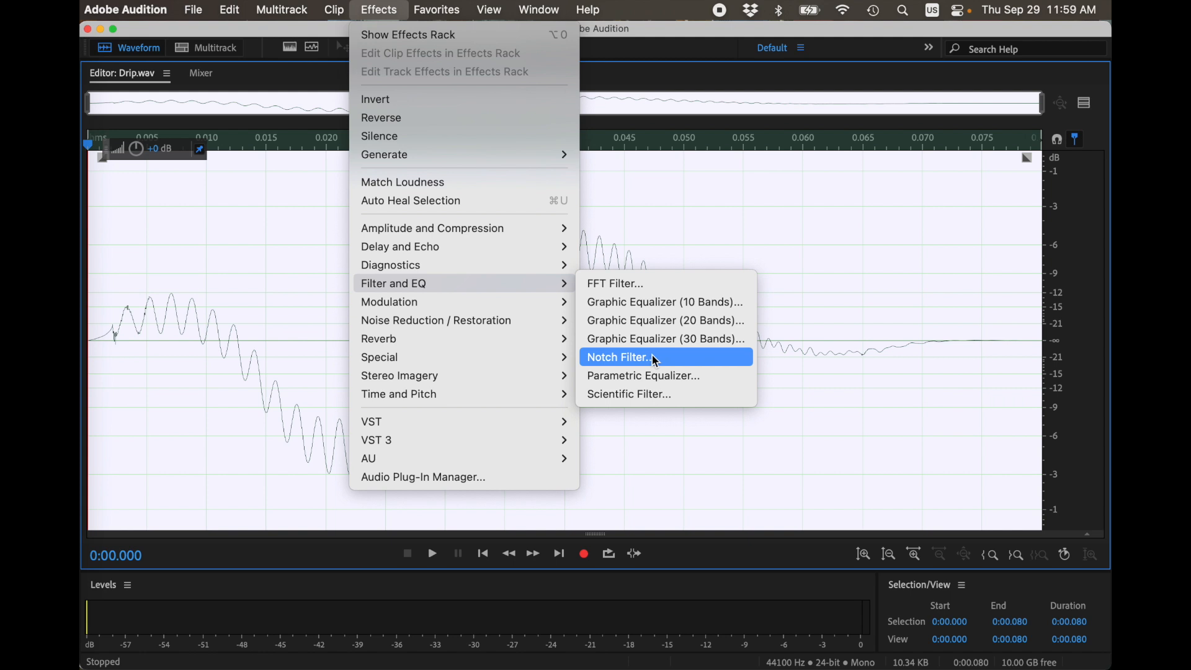
click(657, 376)
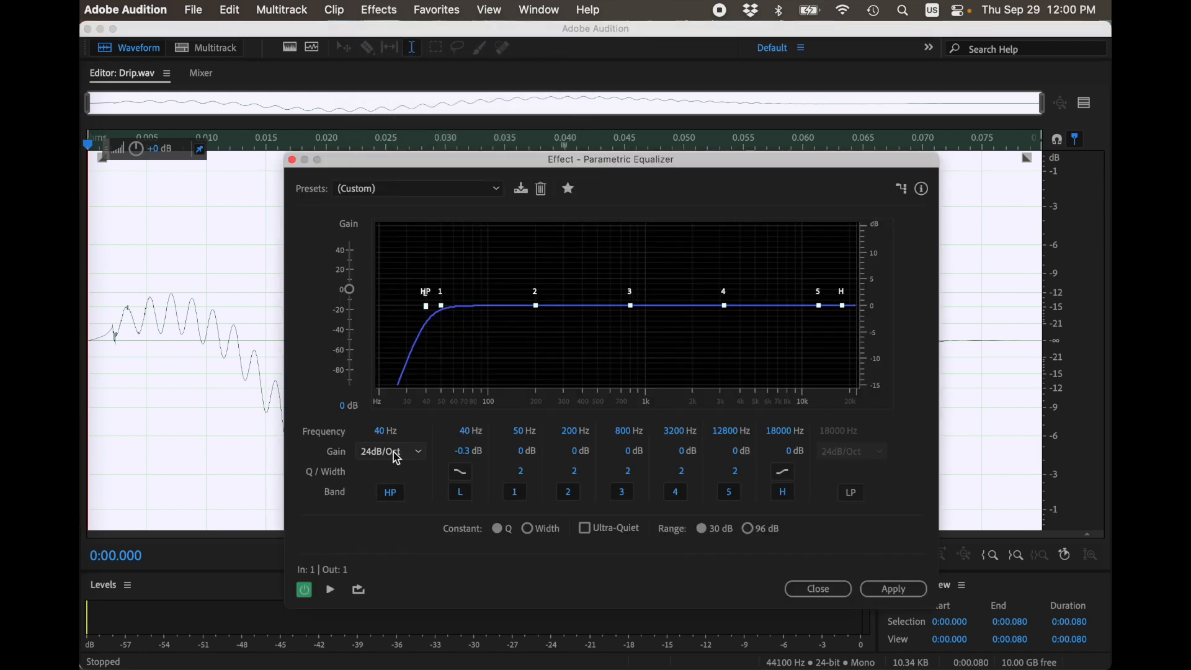
click(384, 430)
text(80)
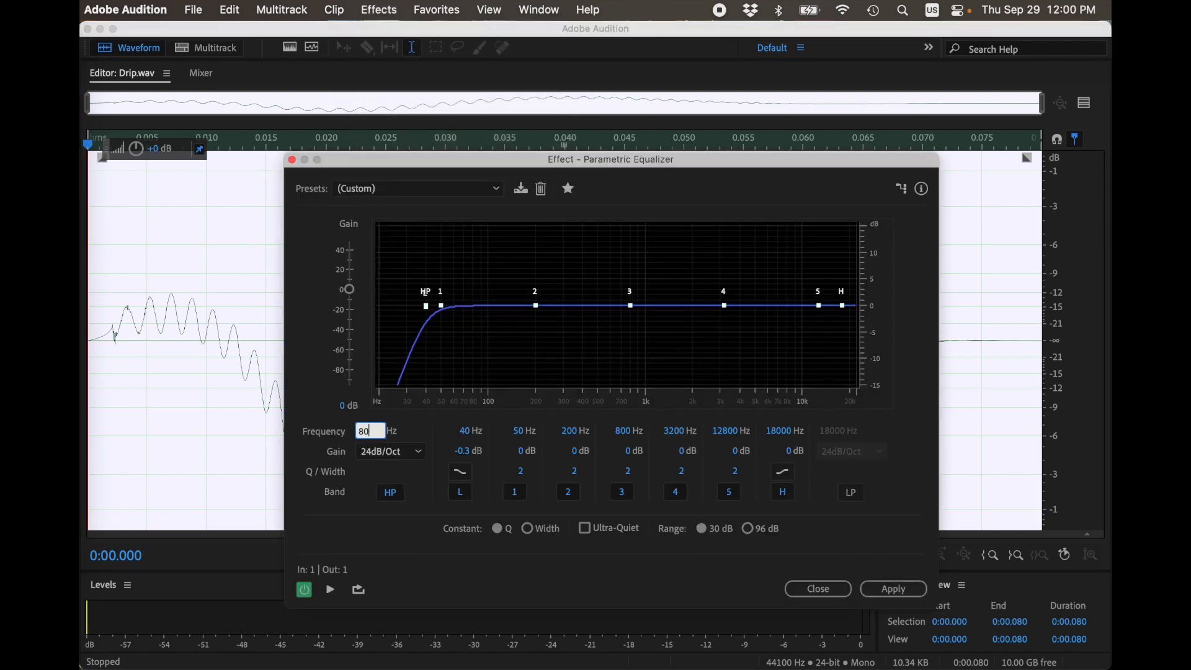
click(918, 594)
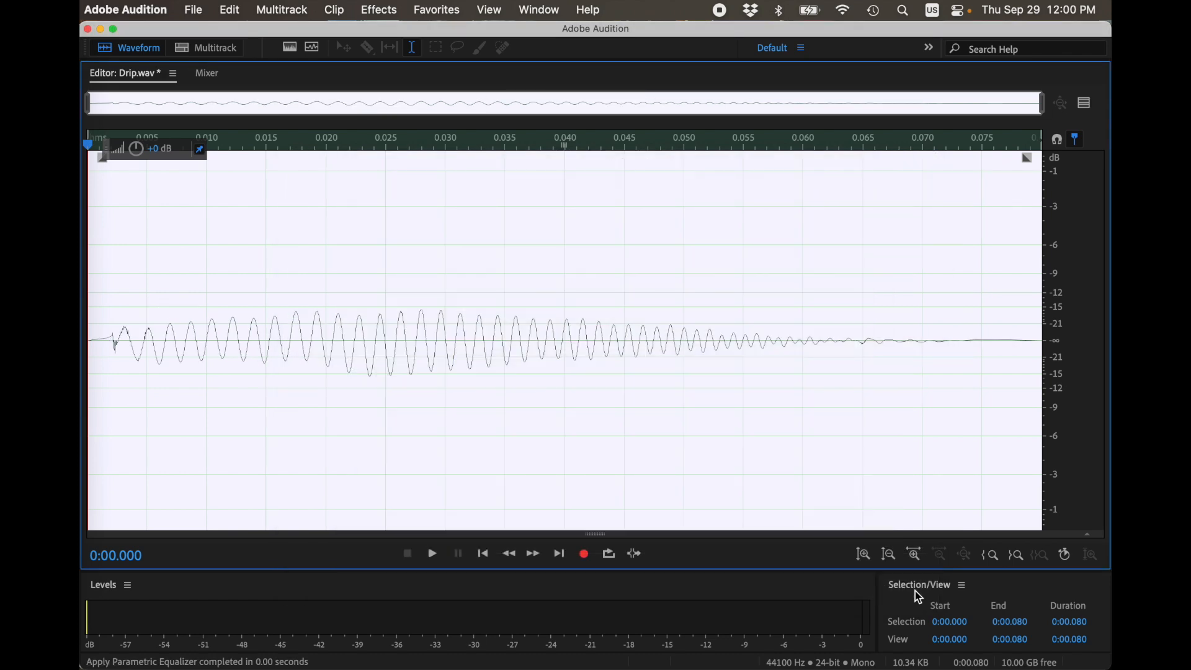
Step: Play the whole 80 Hz-filtered clip, compare it with the unfiltered version, then restore and replay the filtered one
click(654, 407)
key(super+a)
key(space)
key(super+z)
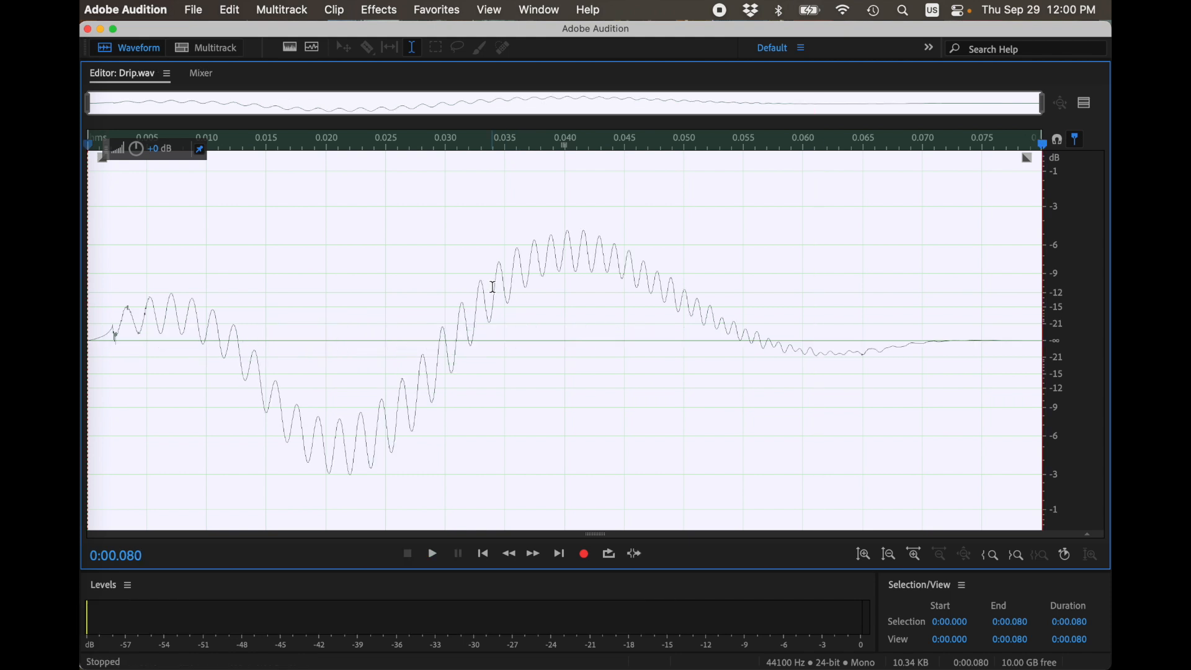
key(space)
key(super+shift+z)
key(space)
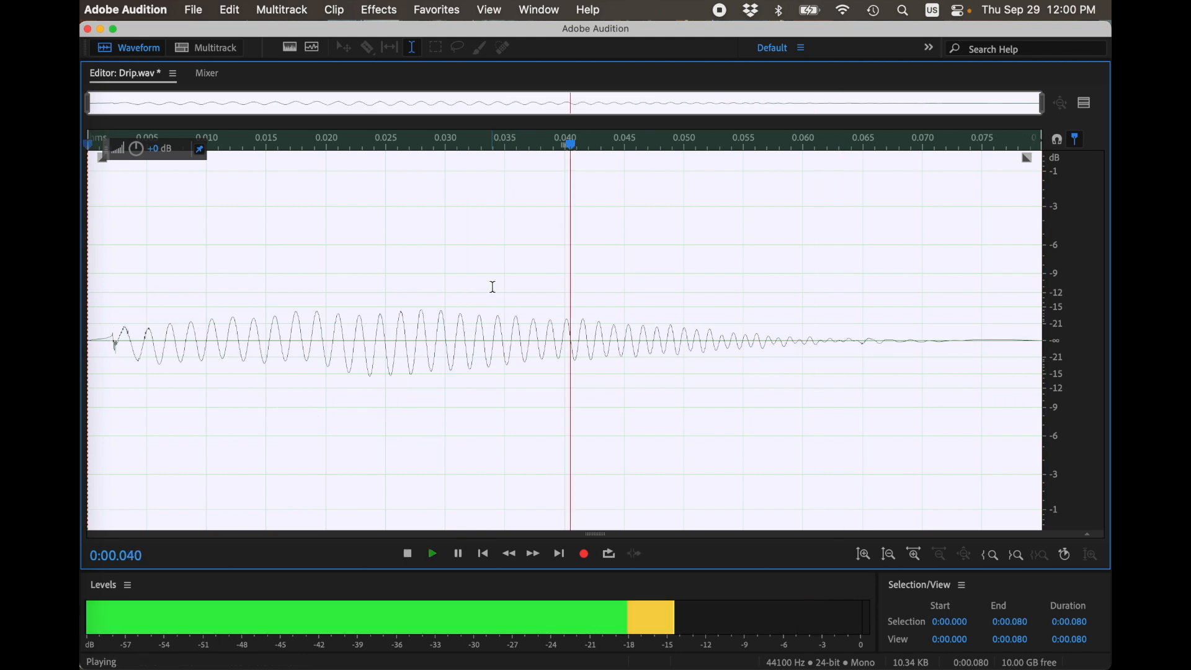
click(503, 279)
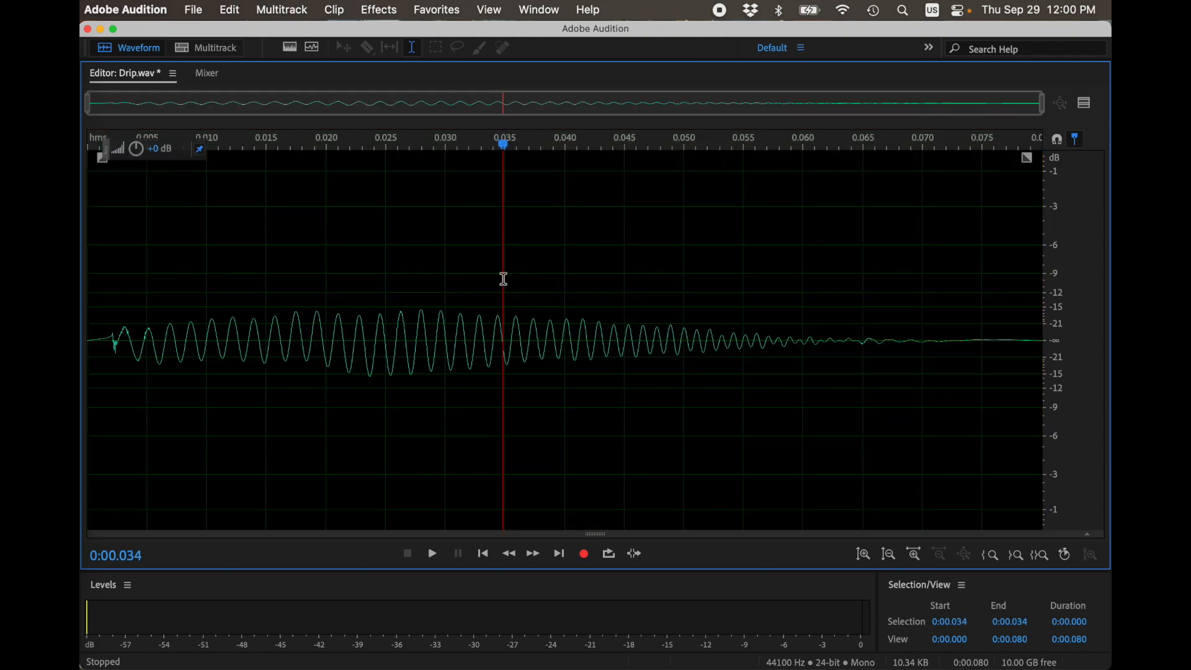
Step: Revert the 80 Hz filter to play the original drip clip, then restore the filter and replay the result
click(525, 279)
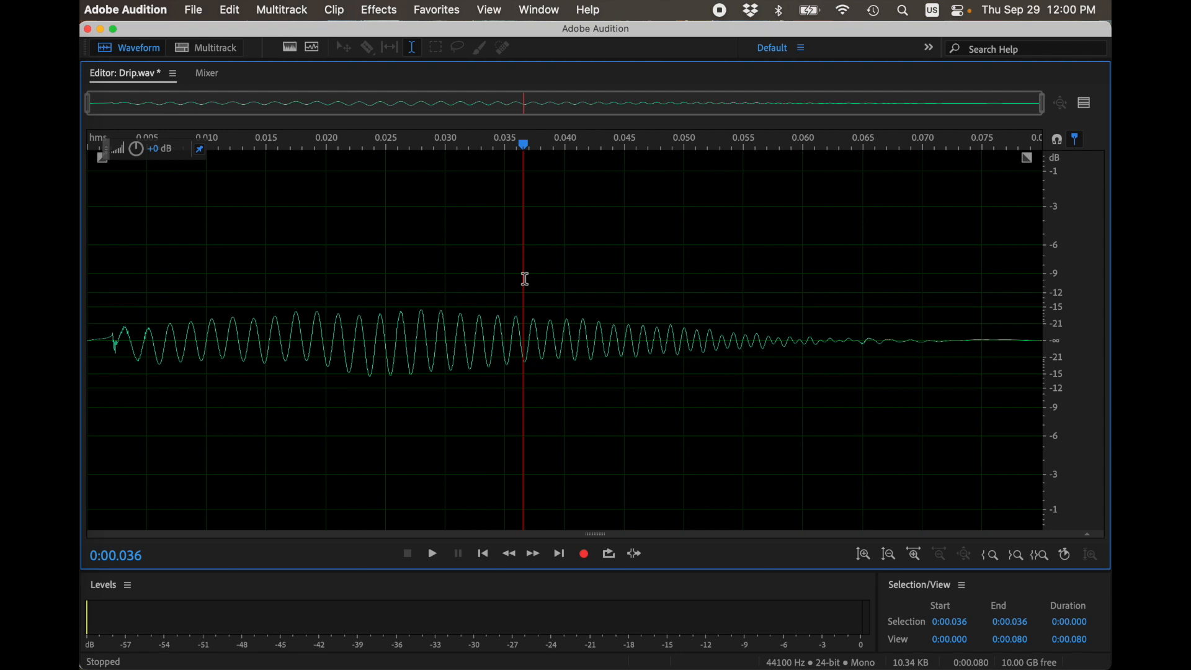
key(super+z)
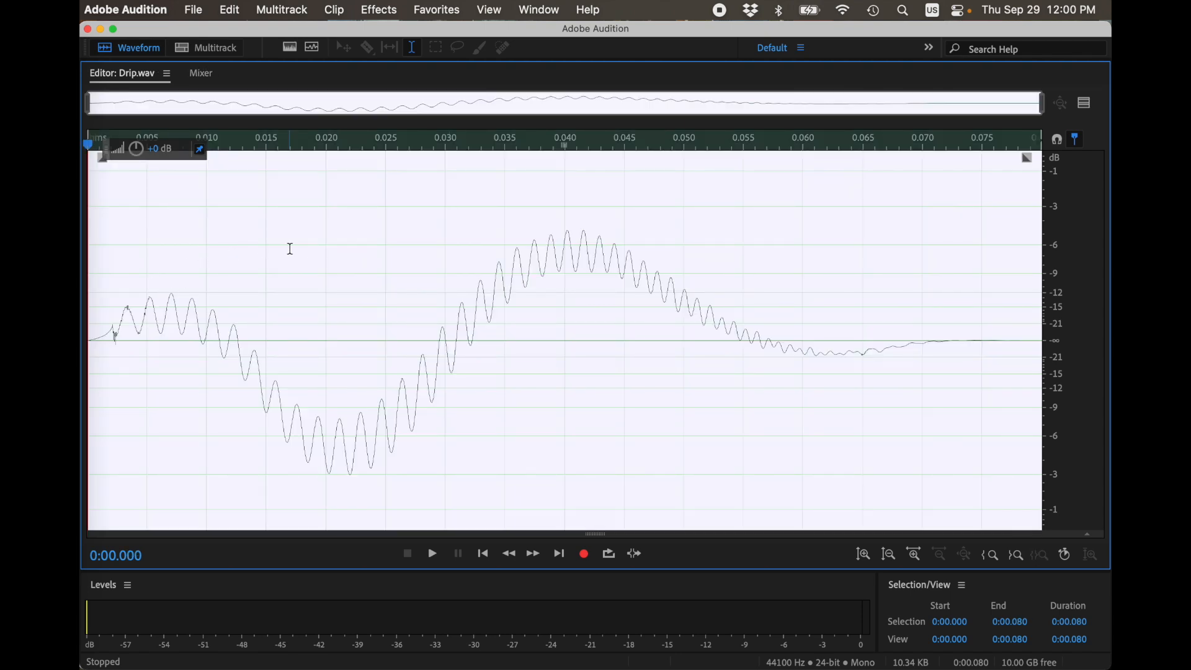
key(space)
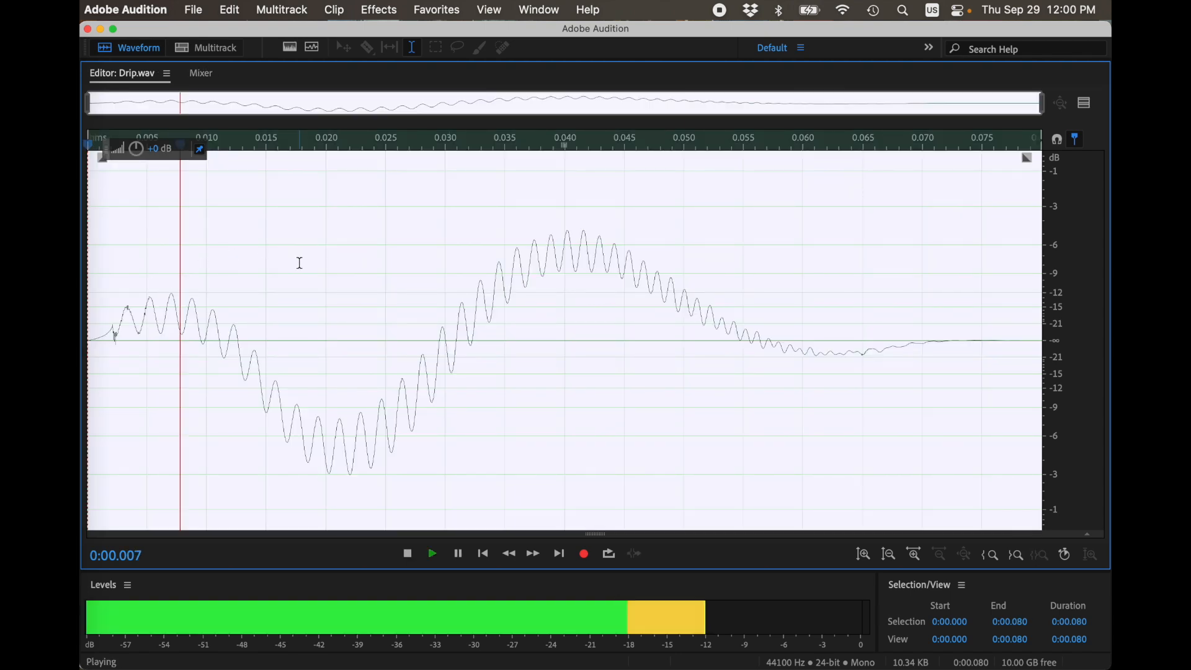
key(super+shift+z)
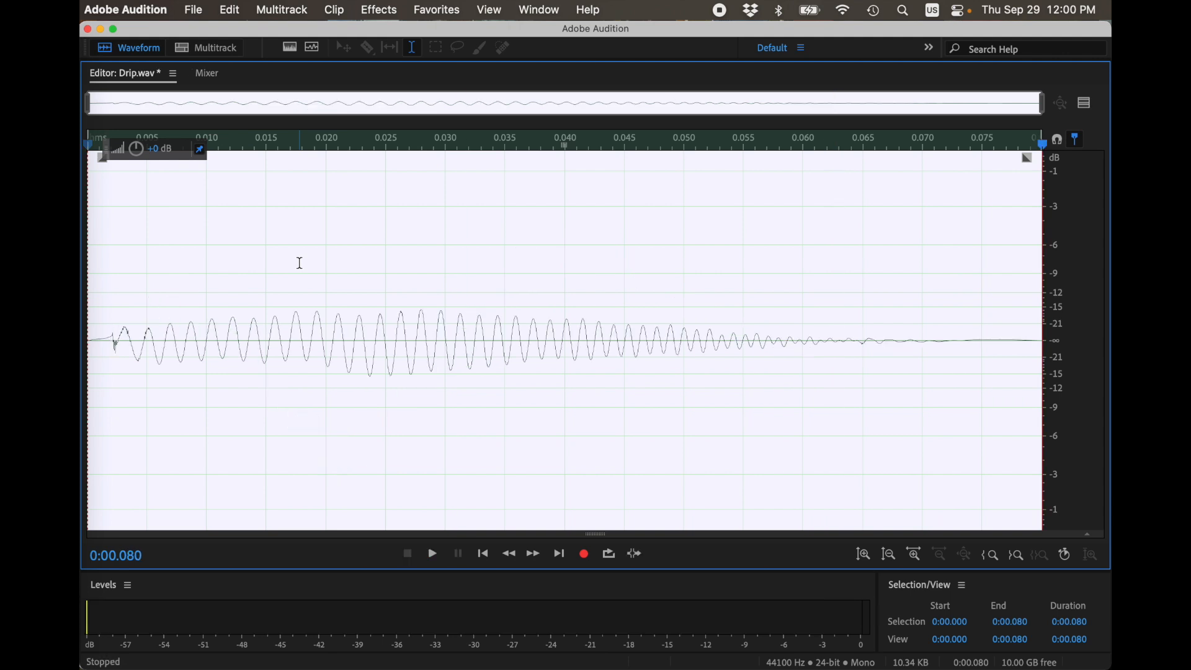
key(space)
Step: Normalize the filtered drip clip to -0.1 dB and play the whole clip
click(411, 7)
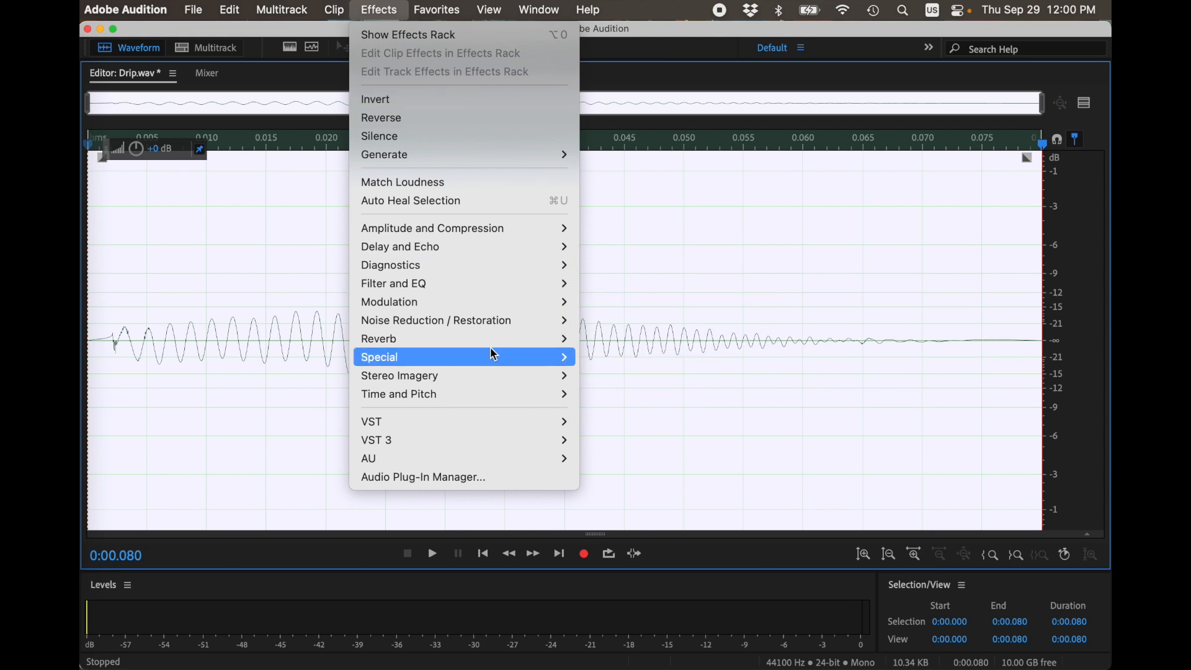
mouse_move(417, 7)
click(483, 237)
click(688, 287)
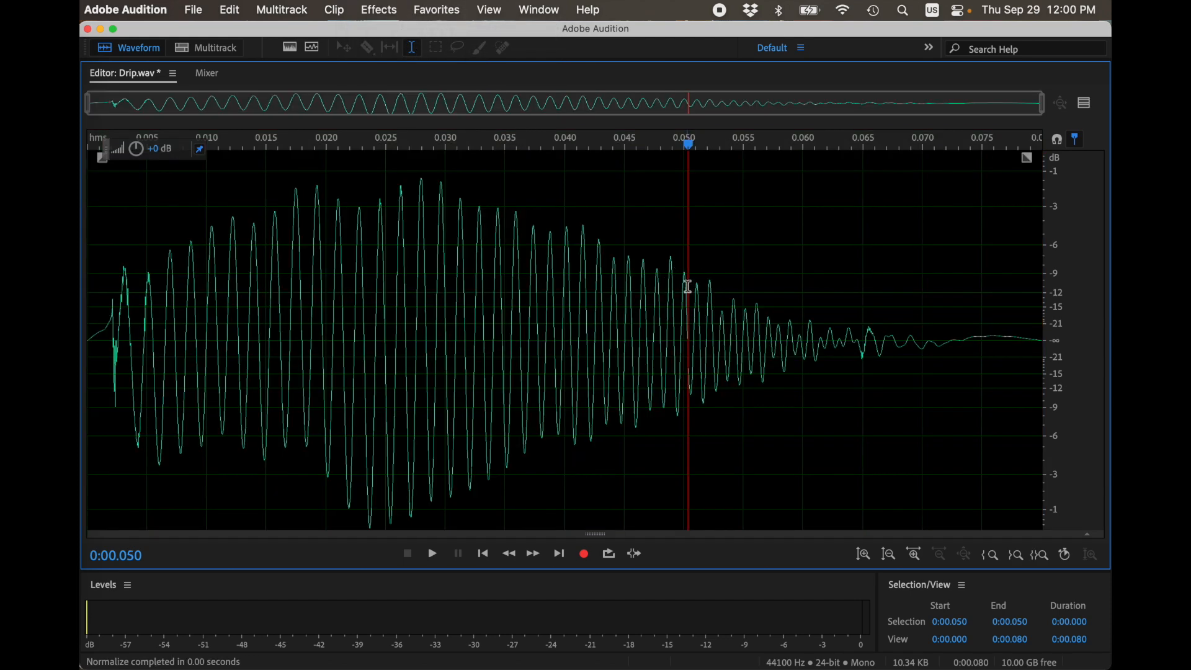
key(super+a)
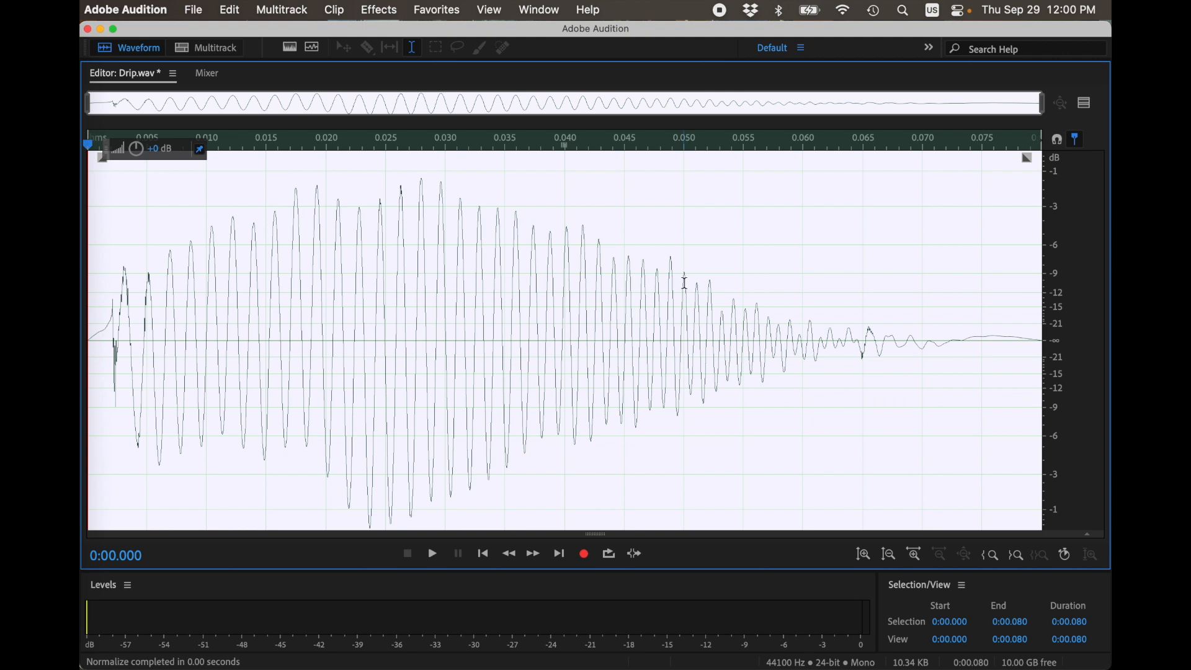
key(space)
key(space)
key(space)
Step: Switch the editor to BadBongo.wav and play the whole clip
click(173, 78)
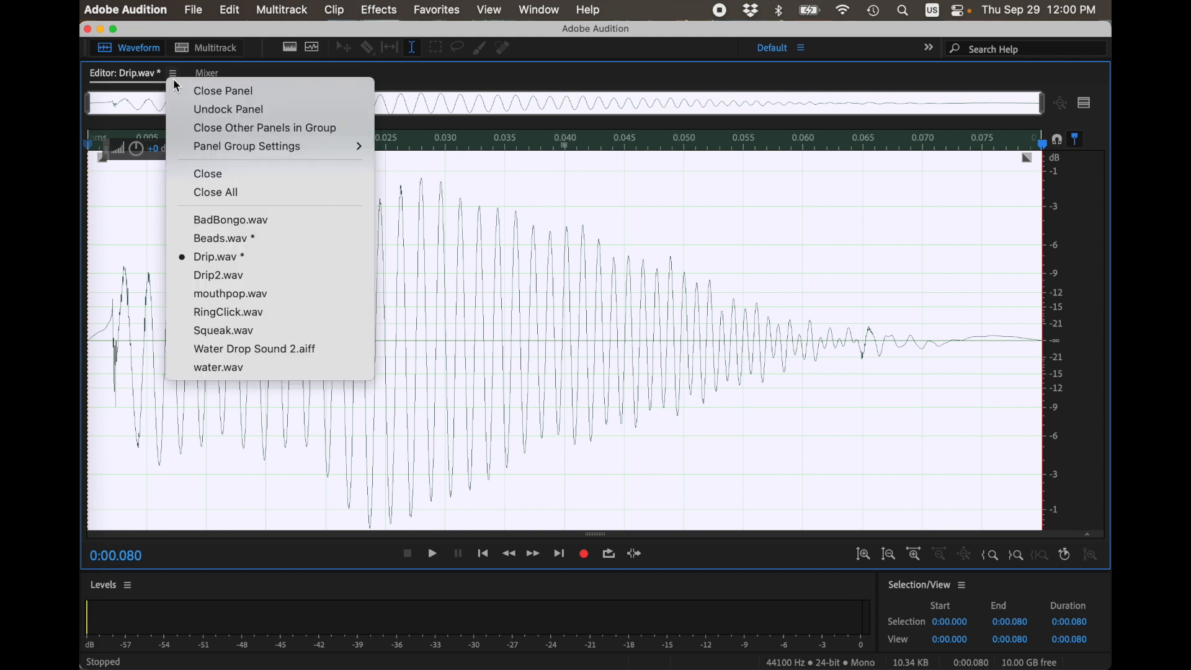
click(270, 223)
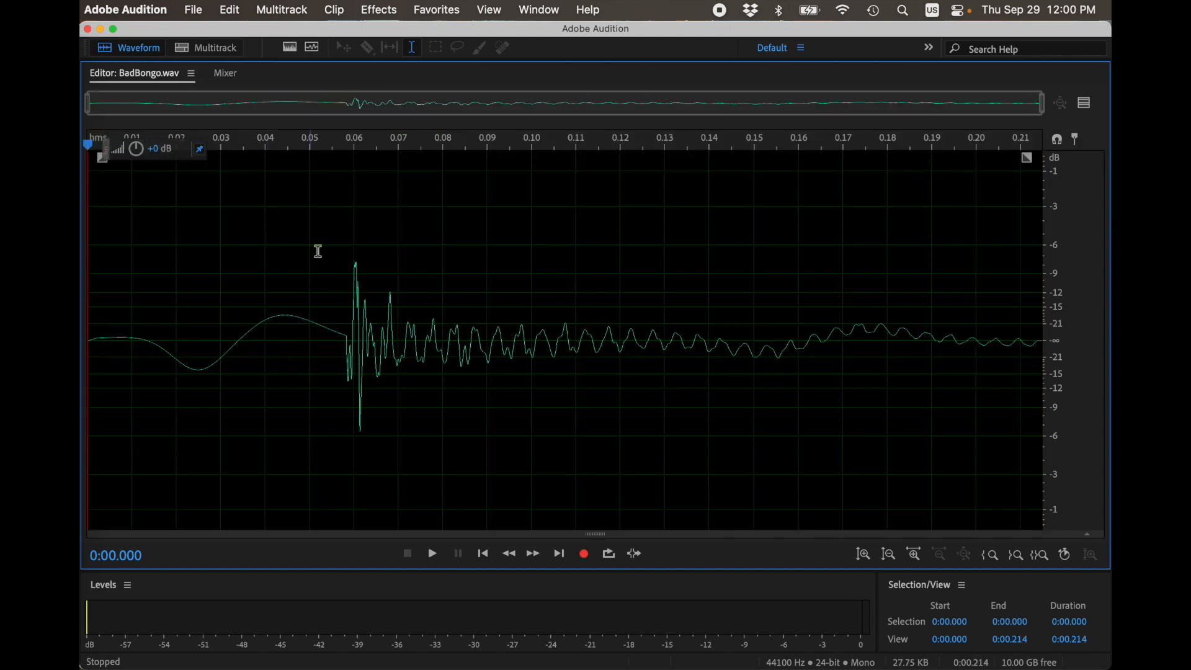
click(390, 376)
click(345, 320)
key(super+a)
key(space)
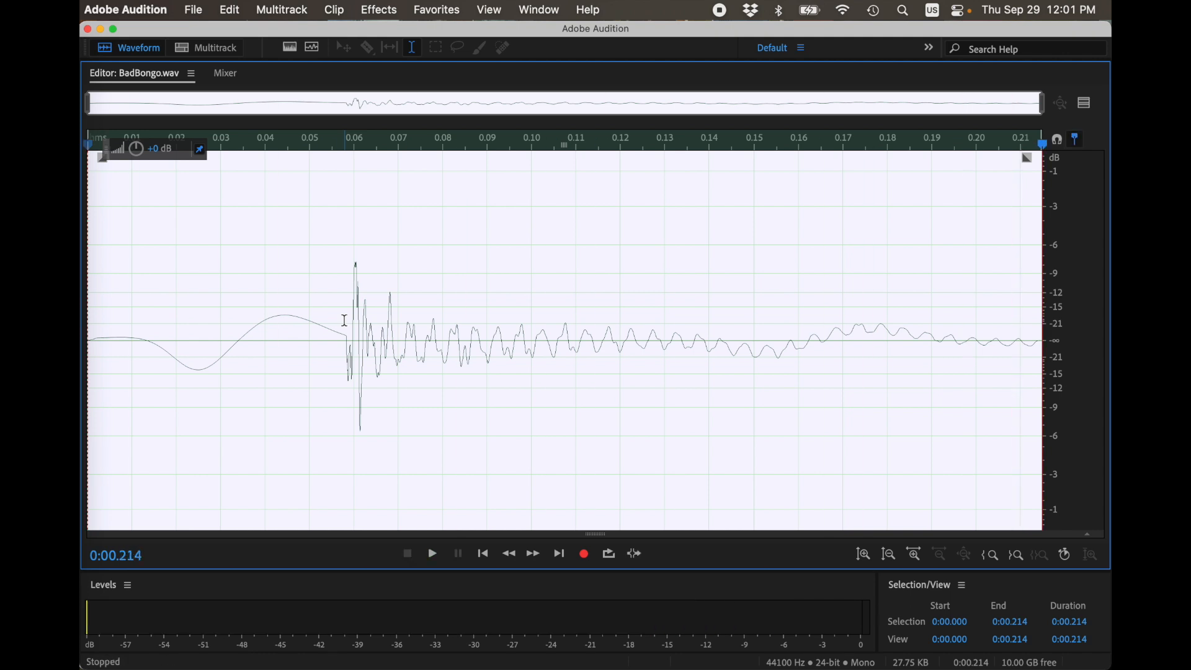
Step: Play the bongo clip from about 0.057 s, just before the hit, then replay the whole clip for comparison
click(340, 322)
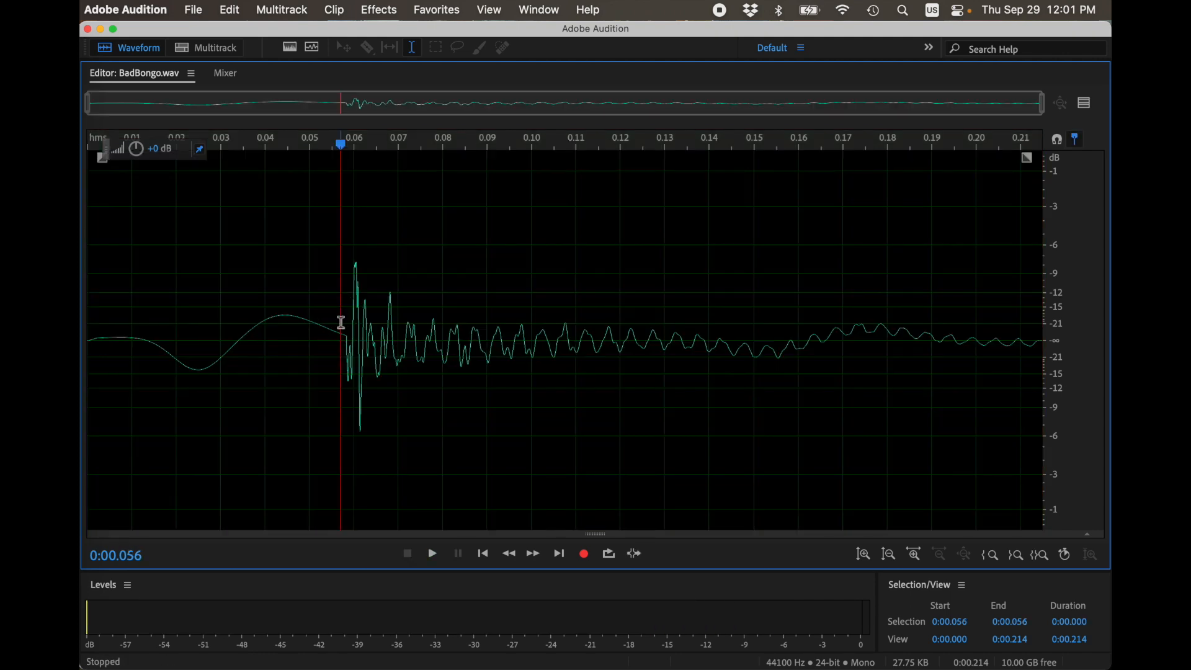
click(344, 315)
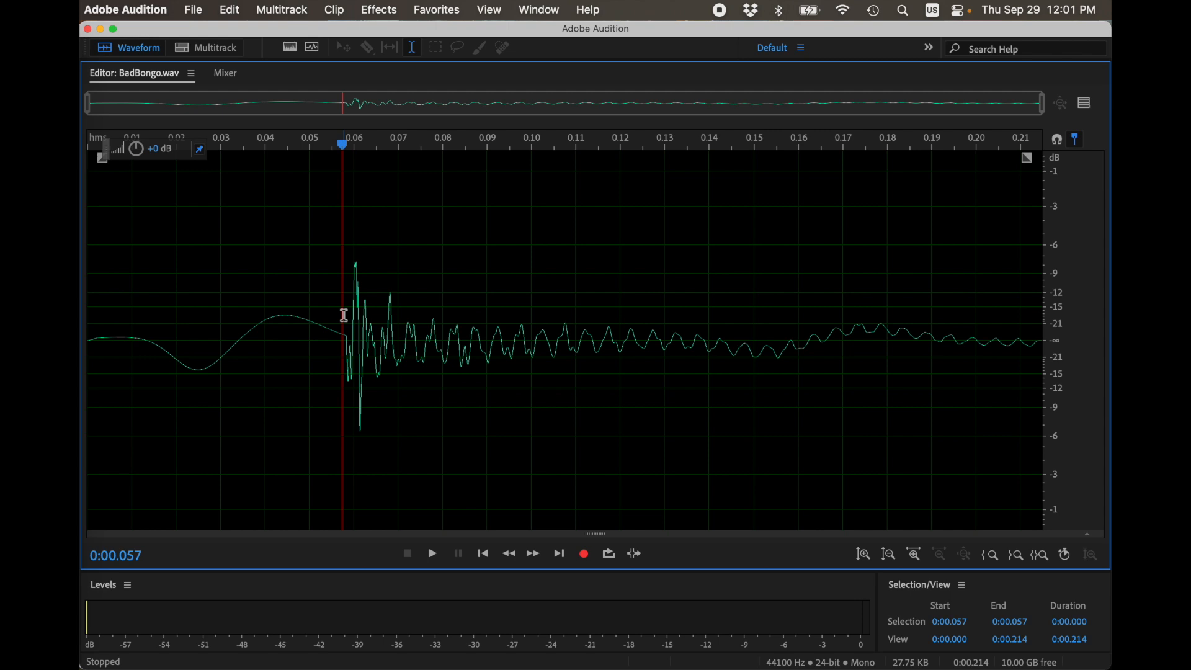
key(space)
key(space)
key(space)
key(super+a)
key(space)
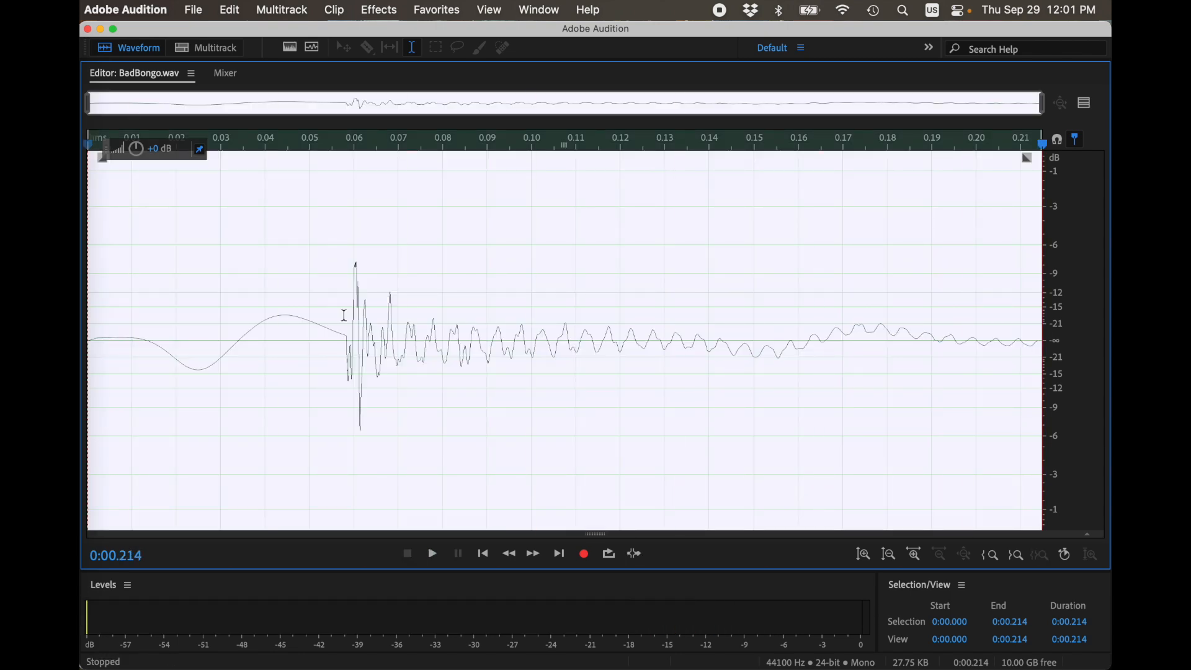
Step: Measure the low-frequency cycle before the bongo hit by selecting about 0.012 to 0.058 s
click(266, 299)
drag(345, 301, 144, 303)
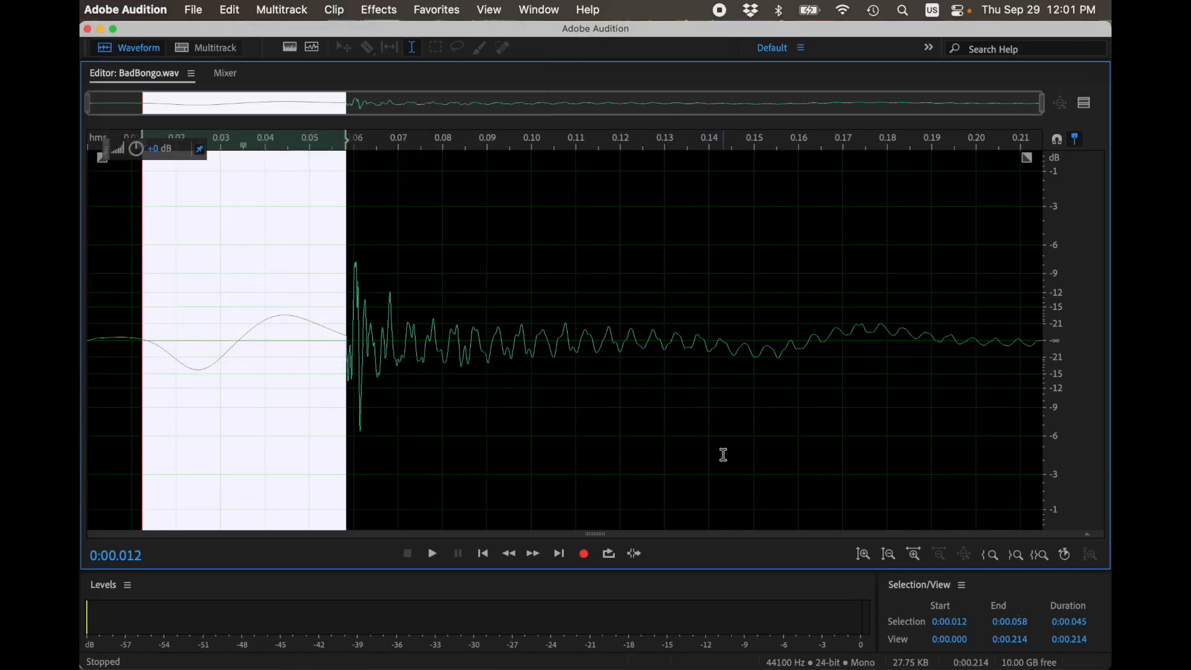
Step: Apply the Parametric Equalizer to the whole bongo clip with the high-pass cutoff set to 40 Hz, and play the filtered clip
key(super+a)
click(348, 9)
mouse_move(374, 10)
mouse_move(490, 283)
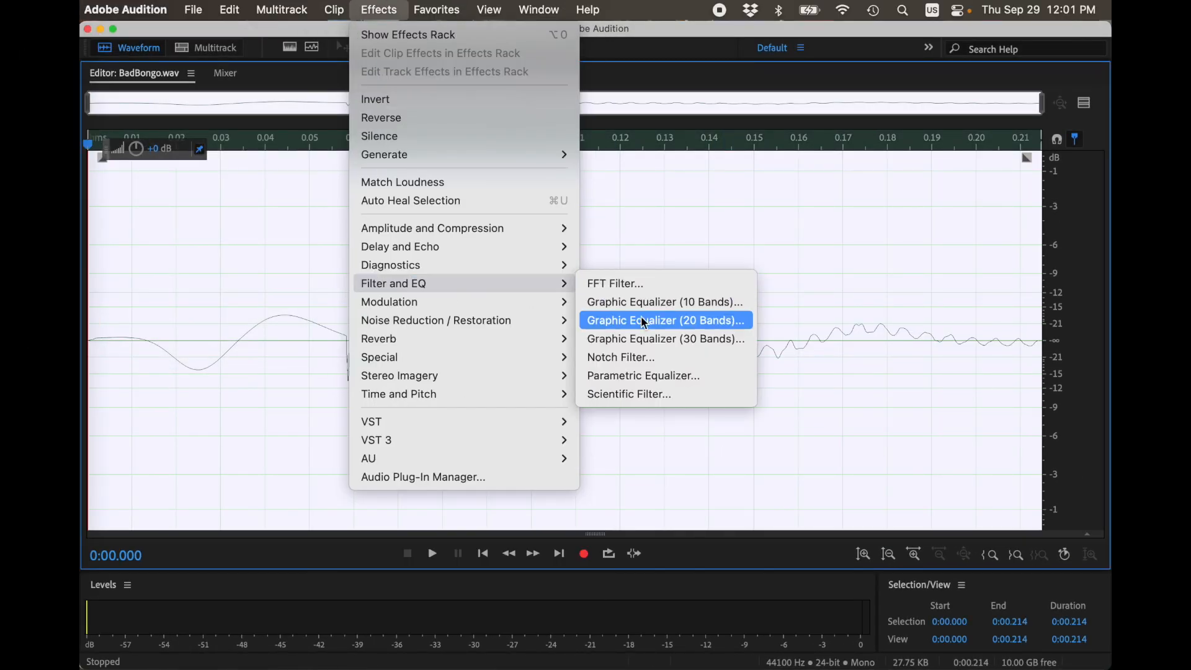
click(643, 376)
click(386, 432)
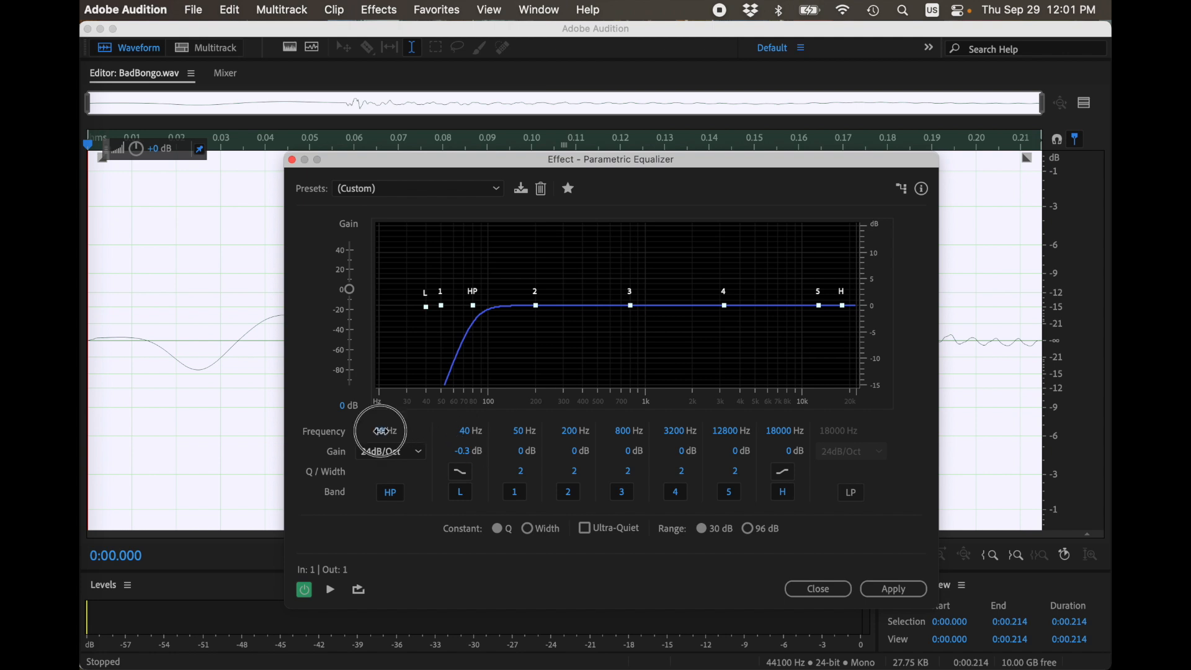
text(40)
key(Return)
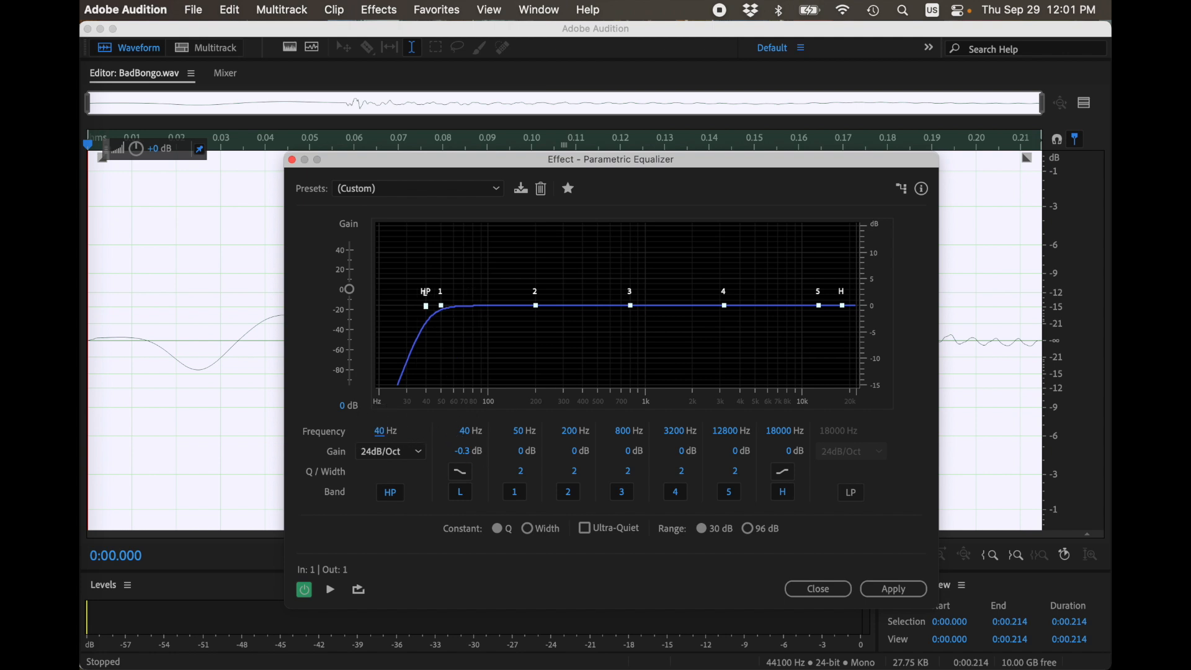
click(902, 593)
click(651, 351)
double_click(314, 329)
key(space)
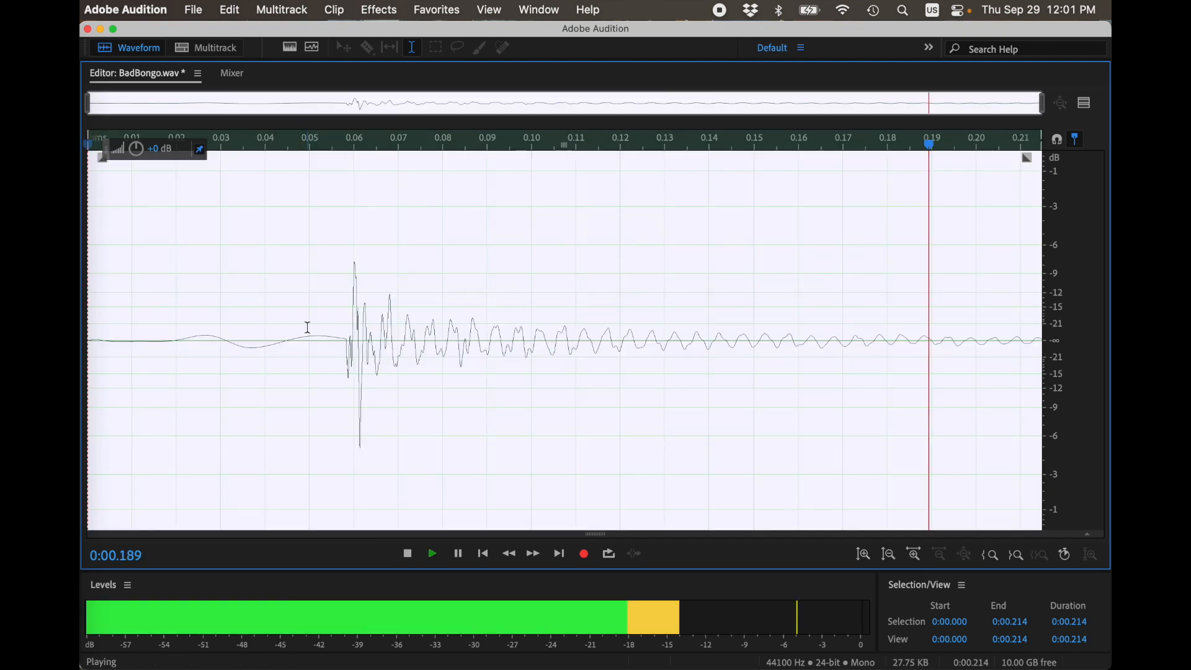
Step: Delete the section before the bongo hit, from 0 to about 0.058 s, and play the trimmed clip
click(345, 316)
drag(345, 317, 87, 322)
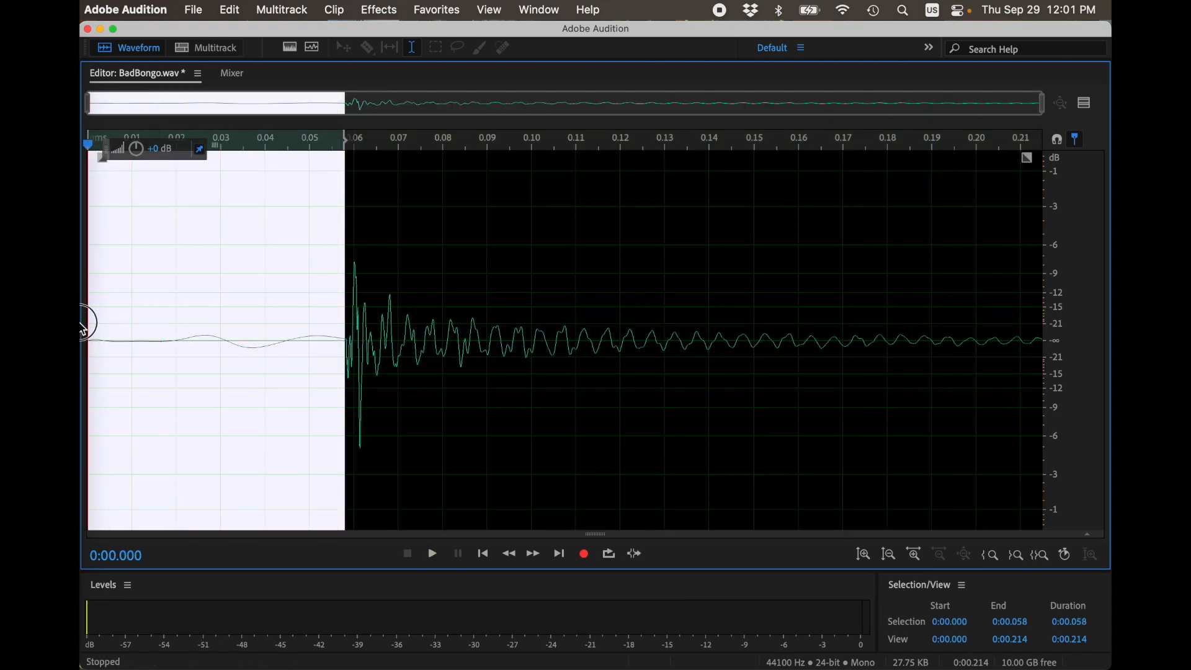
key(Delete)
key(space)
key(space)
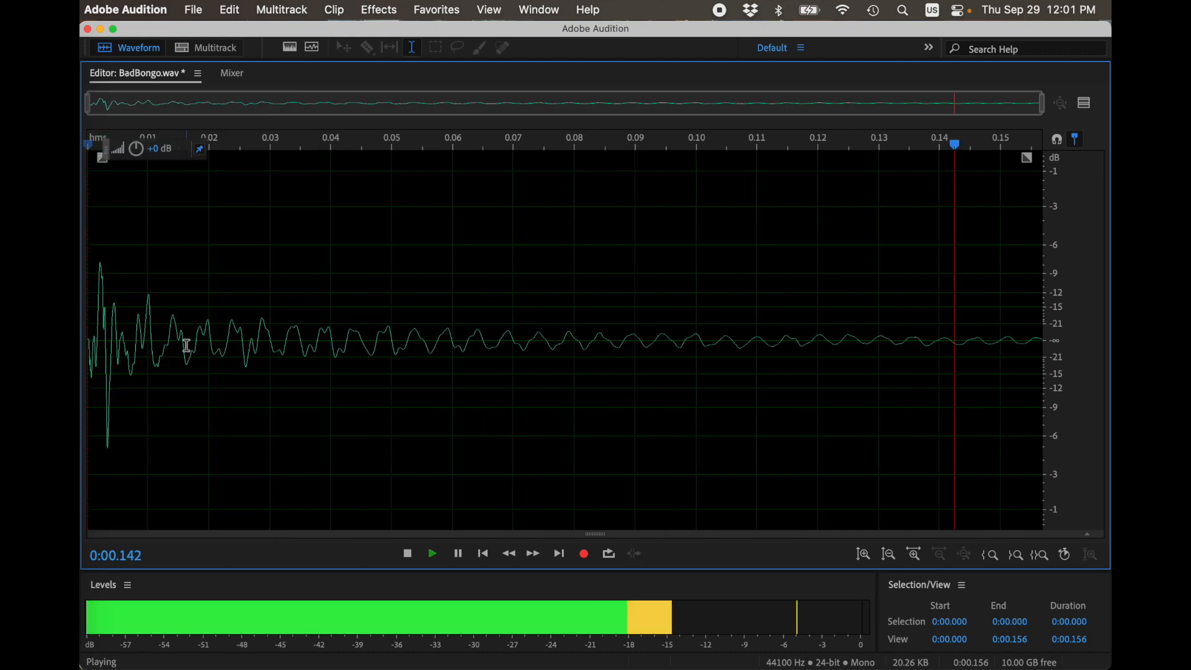
Step: Undo the trim to replay the full filtered bongo clip, then redo the trim and play it again
key(super+z)
key(super+a)
key(space)
key(space)
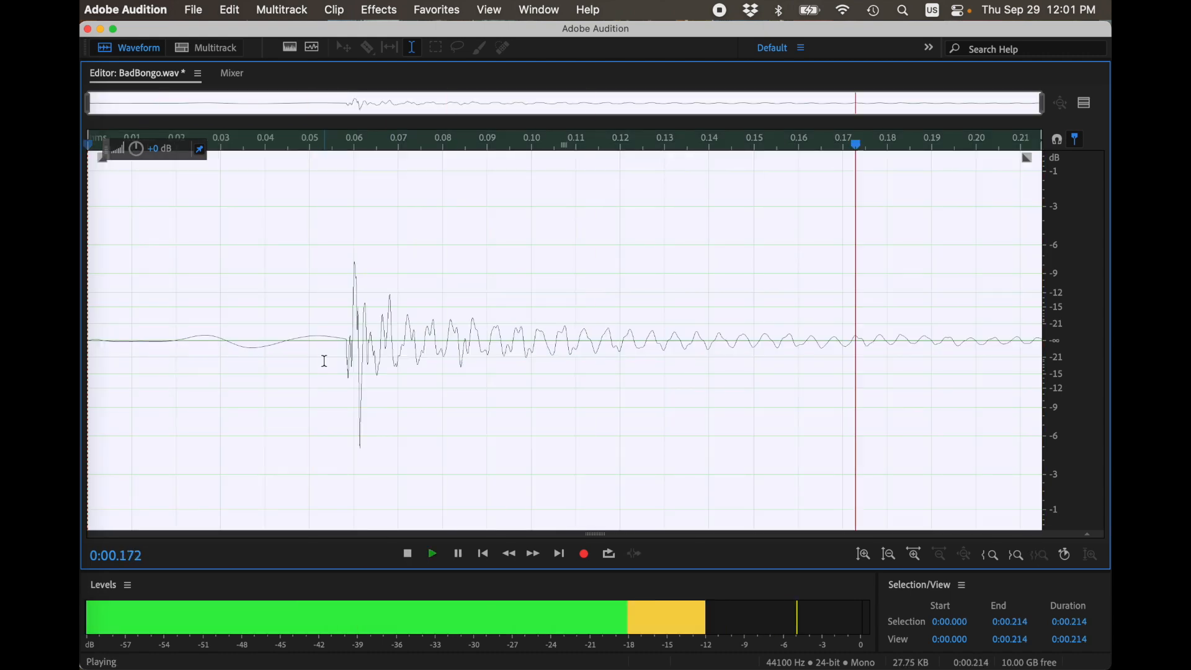
key(super+shift+z)
key(space)
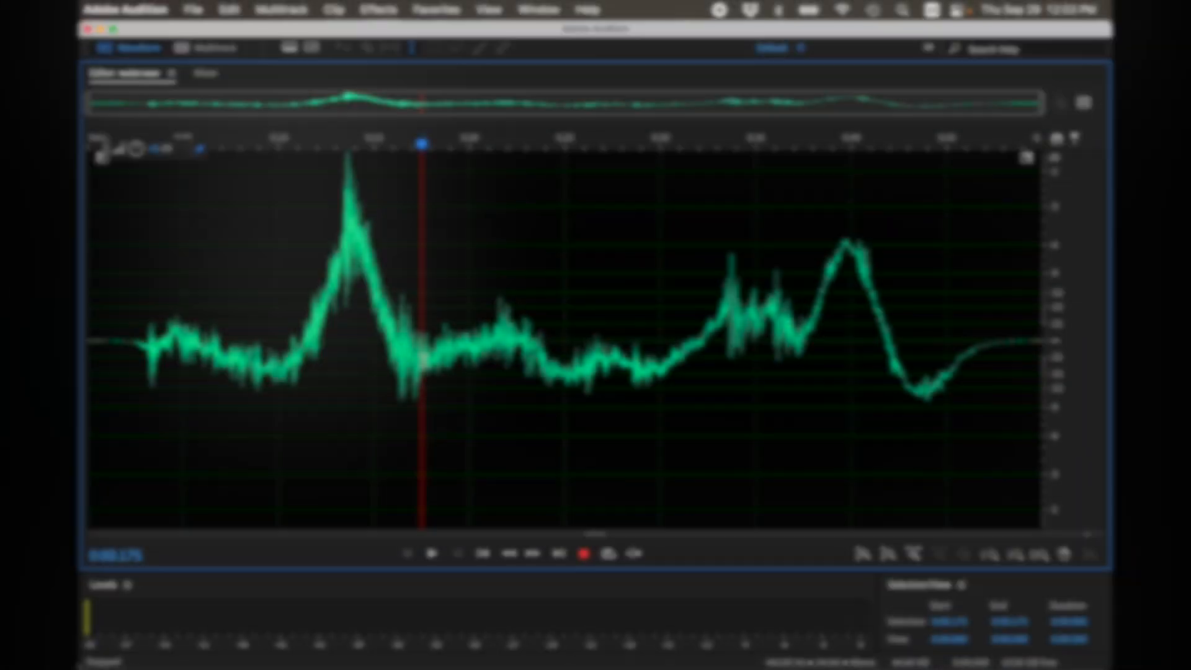
Step: Play the whole water.wav clip and examine its large low-frequency swell by selecting about 0.11 to 0.20 s
key(space)
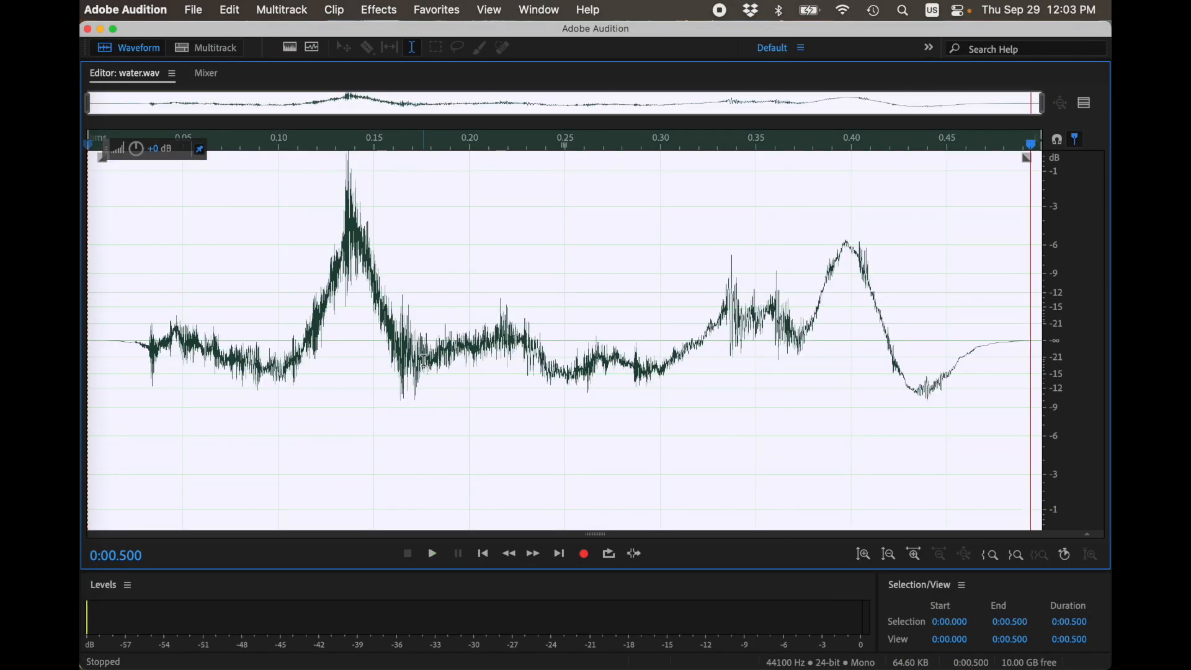
key(space)
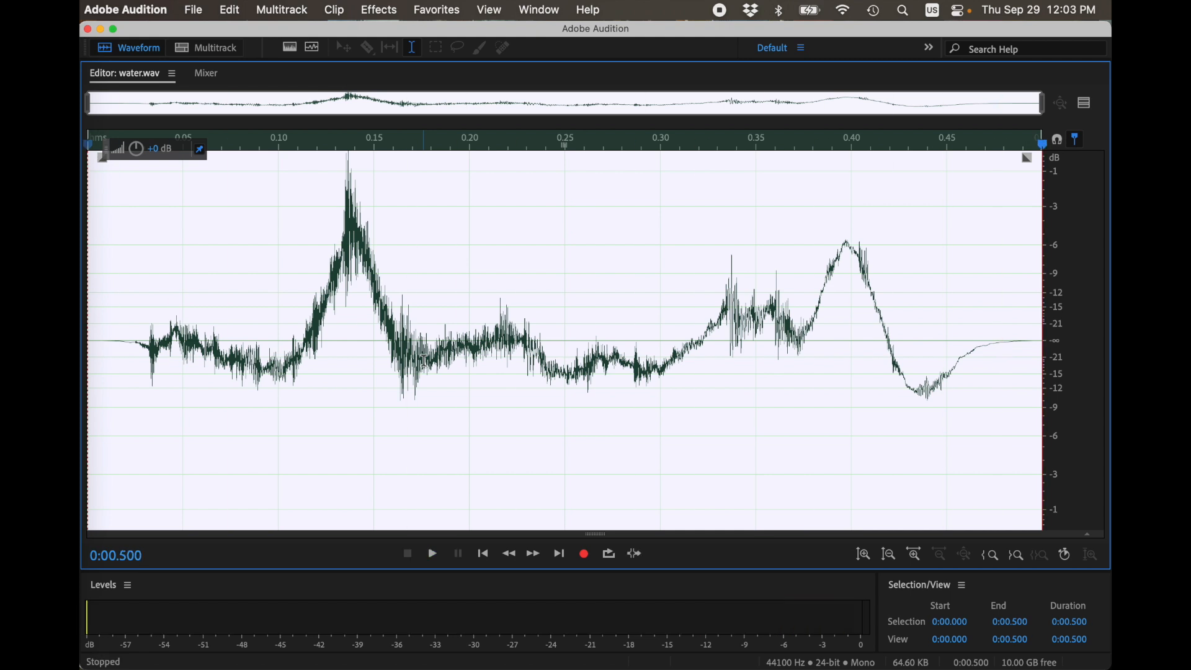
drag(292, 311, 388, 300)
click(379, 299)
drag(297, 296, 477, 290)
click(487, 290)
Step: Measure the low-frequency cycle near the end of the water clip by selecting about 0.371 to 0.483 s, and clear the selection
click(809, 268)
drag(797, 267, 1011, 260)
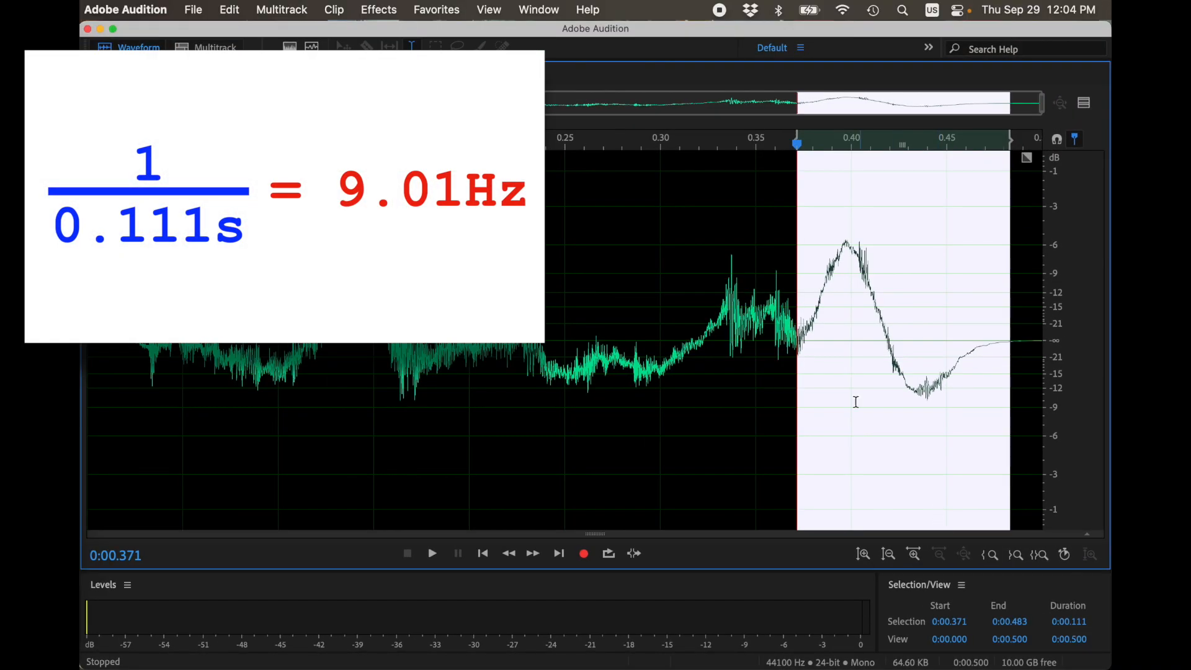
click(846, 382)
drag(809, 341, 997, 346)
click(897, 370)
click(601, 321)
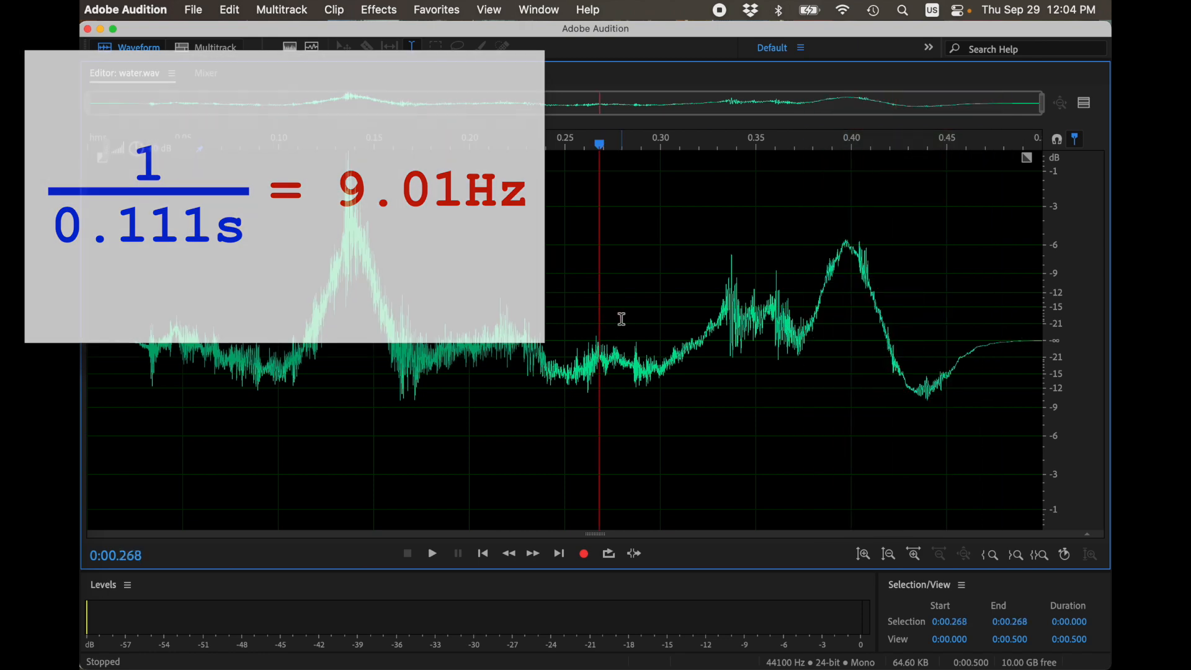
Step: Apply the Parametric Equalizer to the whole water clip with the high-pass cutoff set to 20 Hz and the 24dB/Oct slope kept
key(super+a)
click(335, 10)
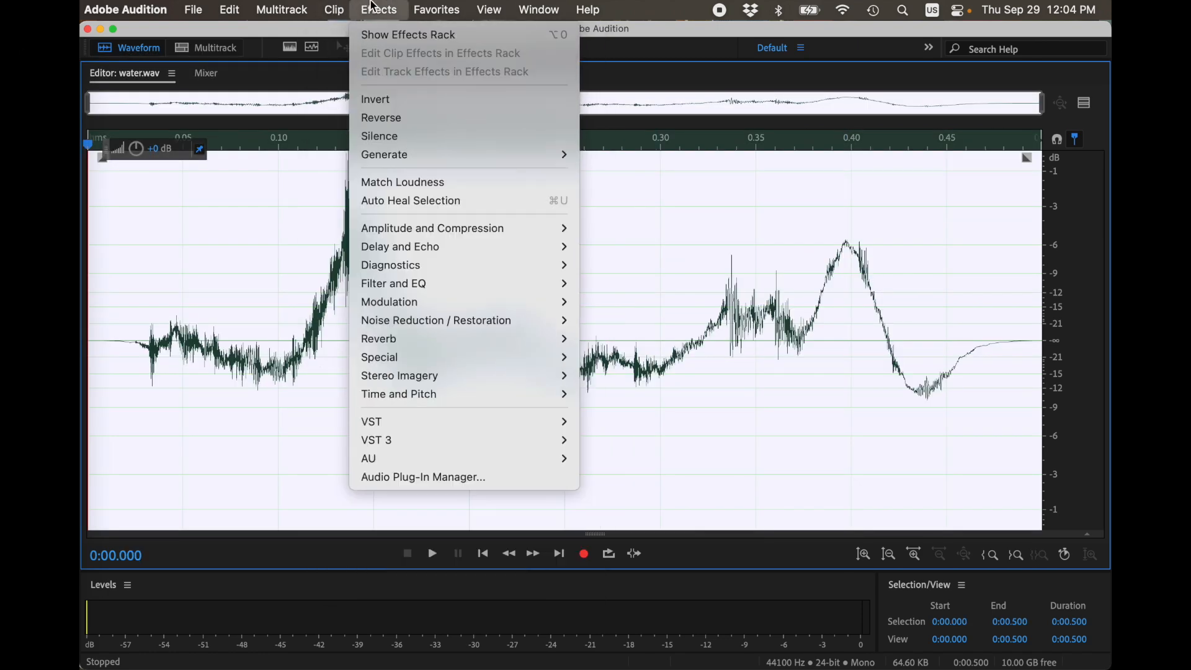
mouse_move(467, 285)
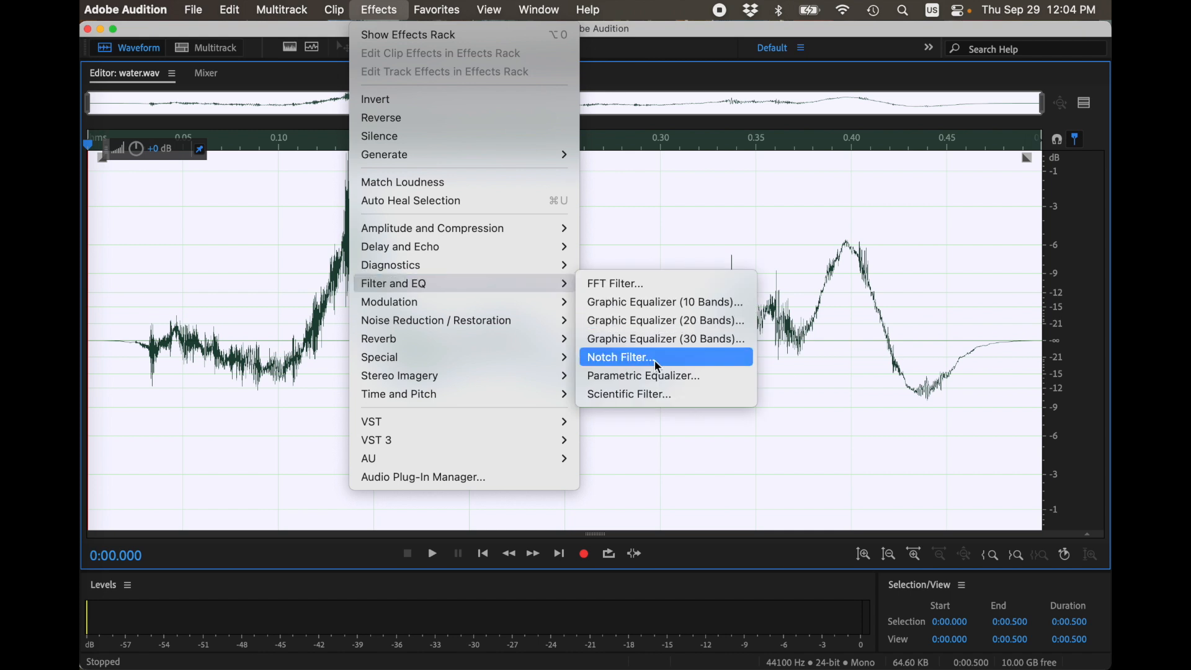
click(646, 377)
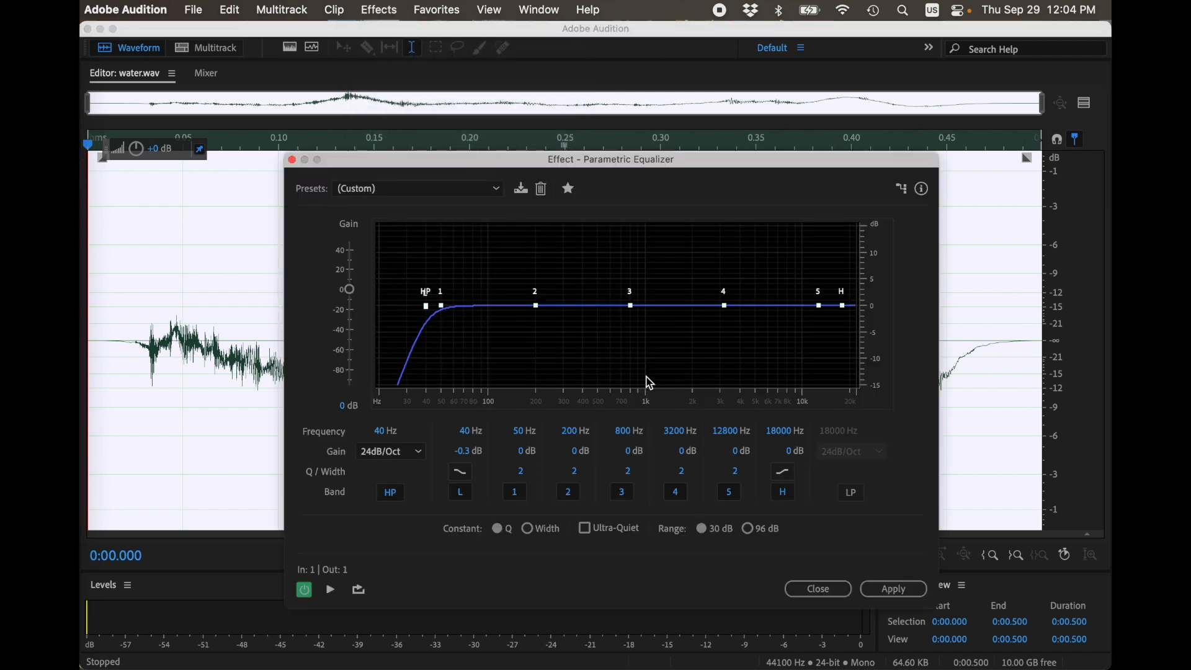
click(385, 431)
text(20)
key(Return)
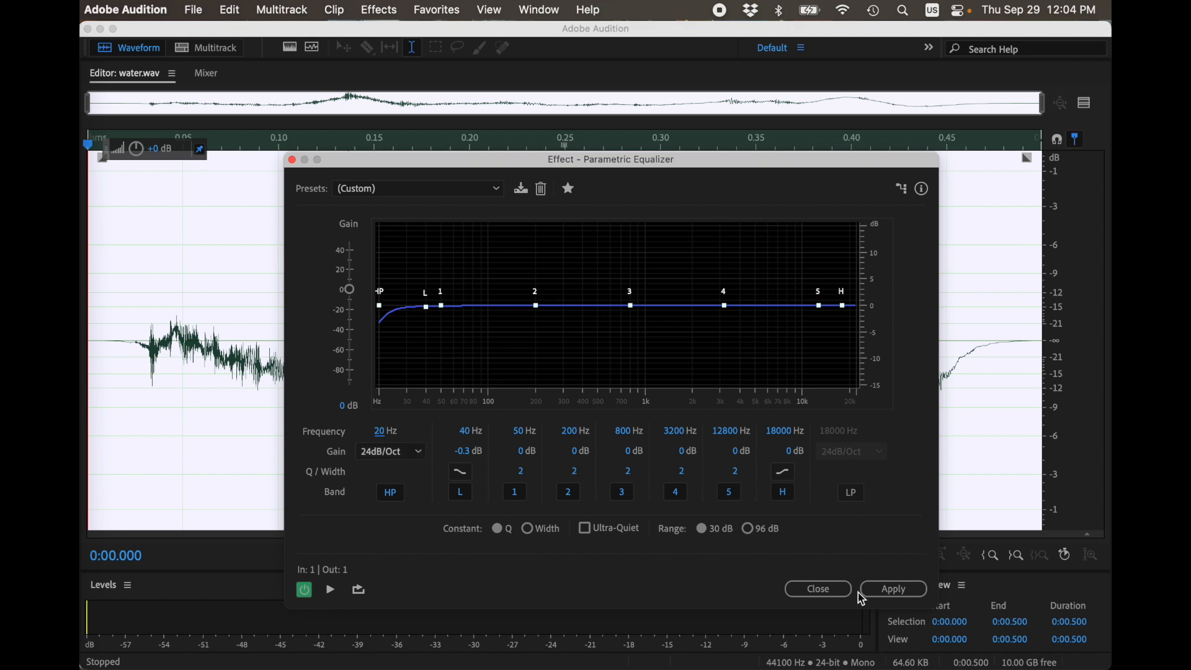
click(890, 589)
Step: Compare the water waveform before and after the 20 Hz filter, then measure one remaining low-frequency cycle from about 0.149 to 0.205 s
key(super+z)
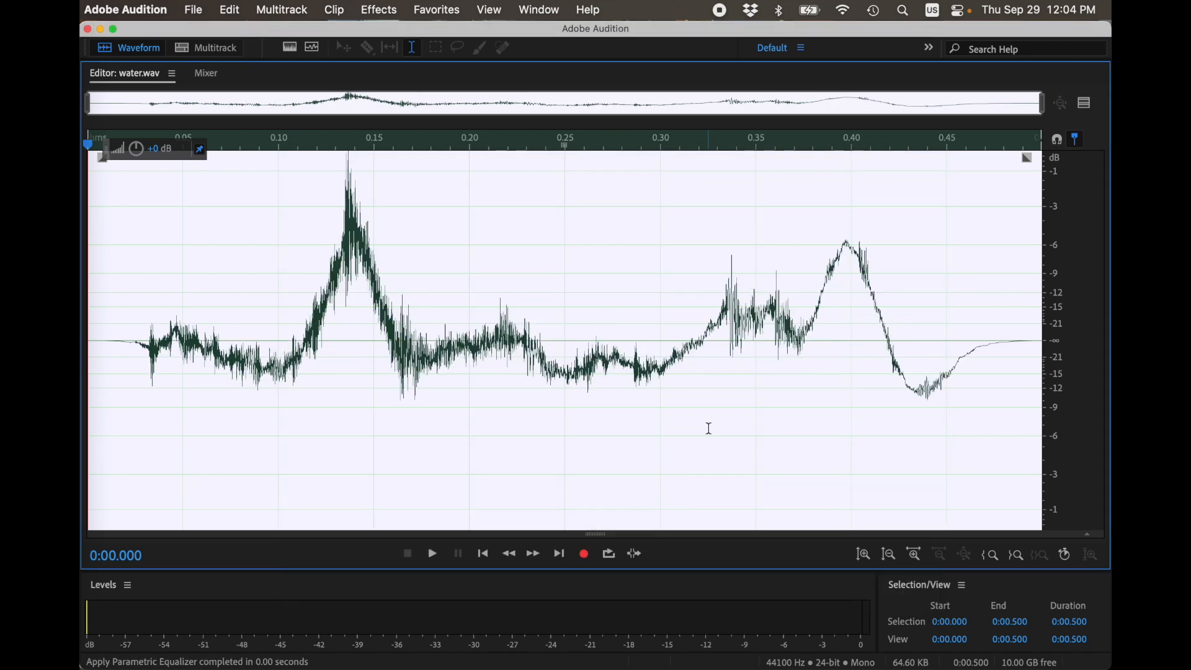
key(super+shift+z)
key(super+z)
key(super+shift+z)
drag(373, 304, 481, 303)
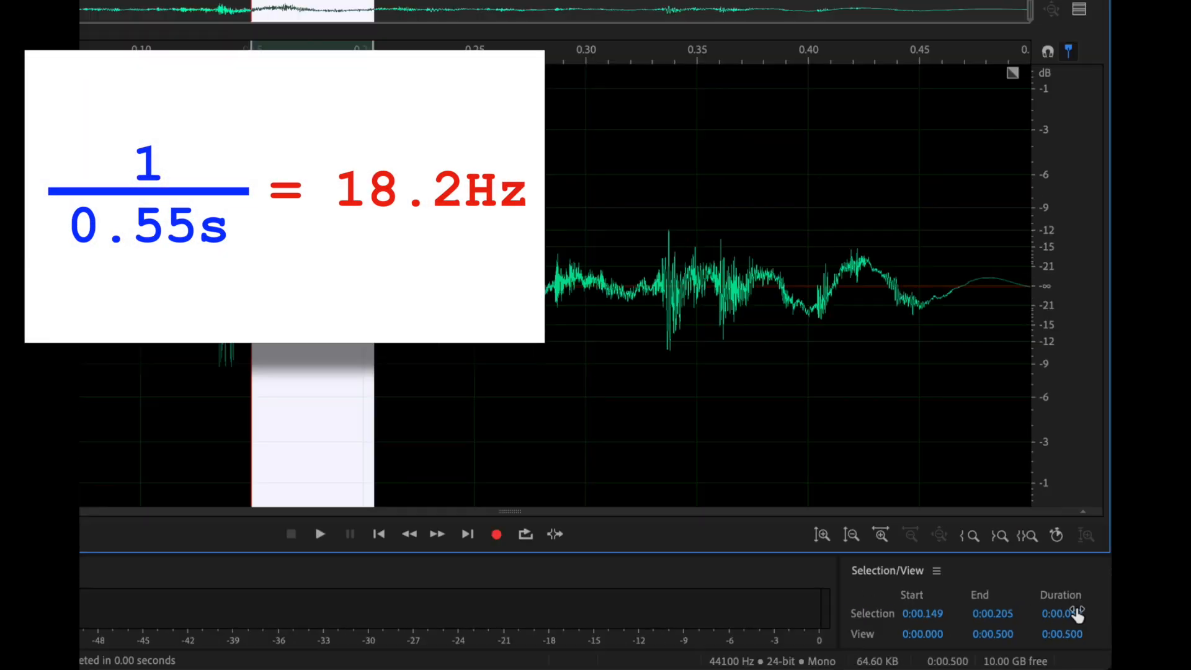
click(689, 329)
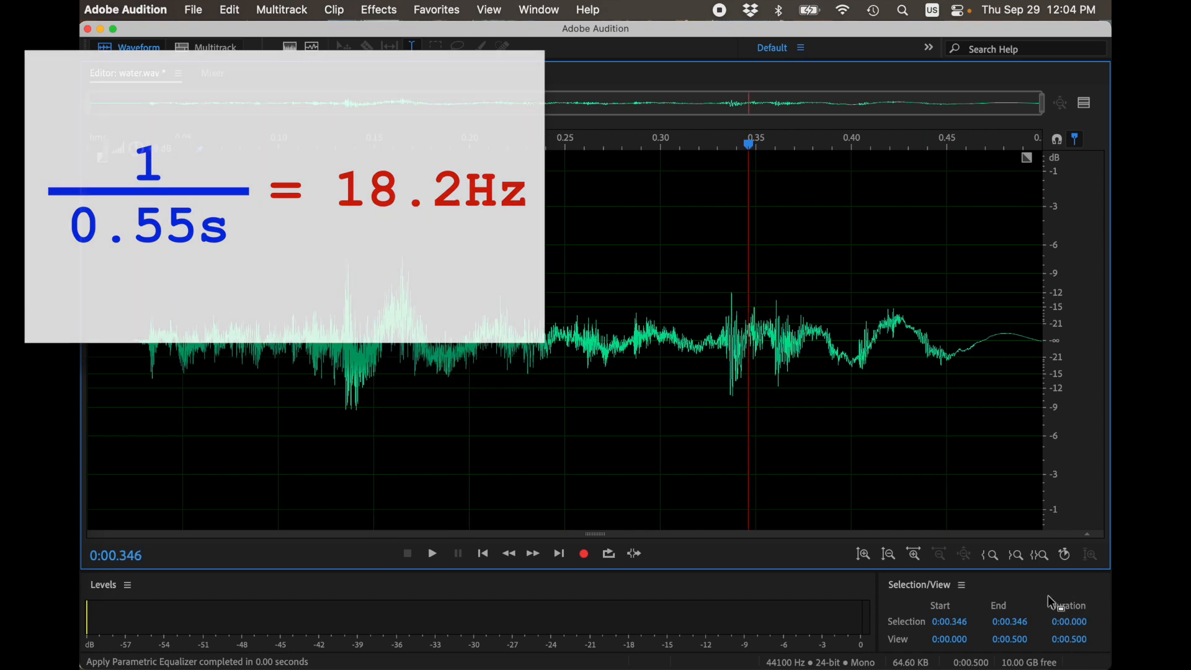
Step: Play the whole 20 Hz-filtered water clip and compare its waveform with the unfiltered version again
double_click(765, 373)
key(space)
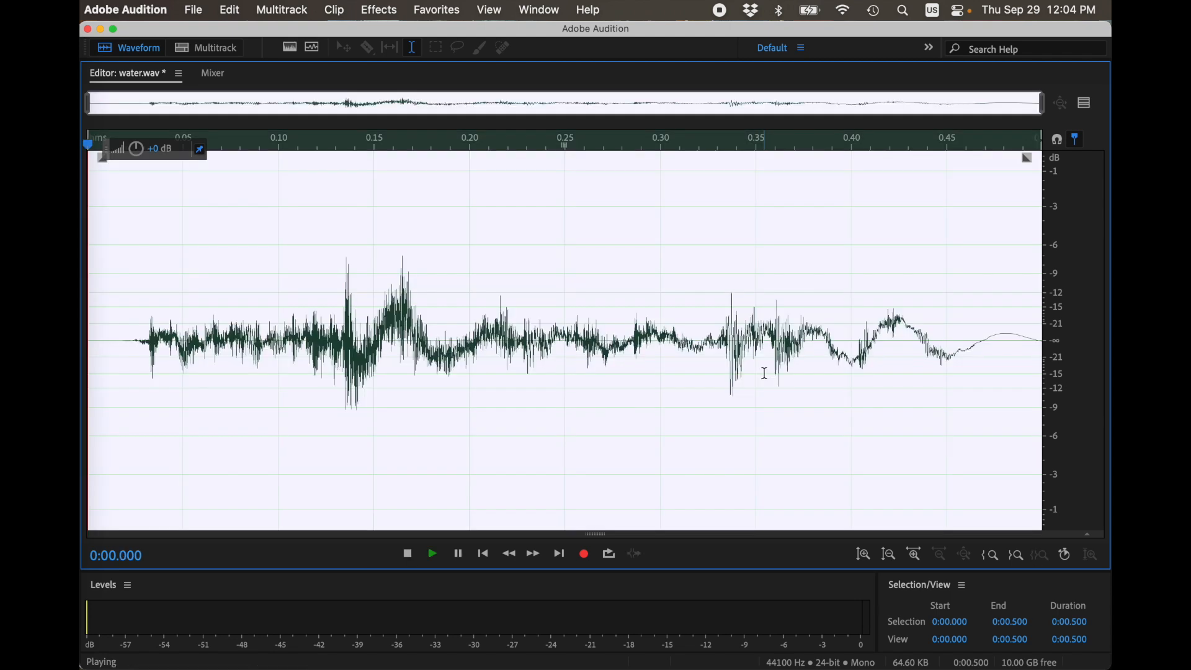
key(space)
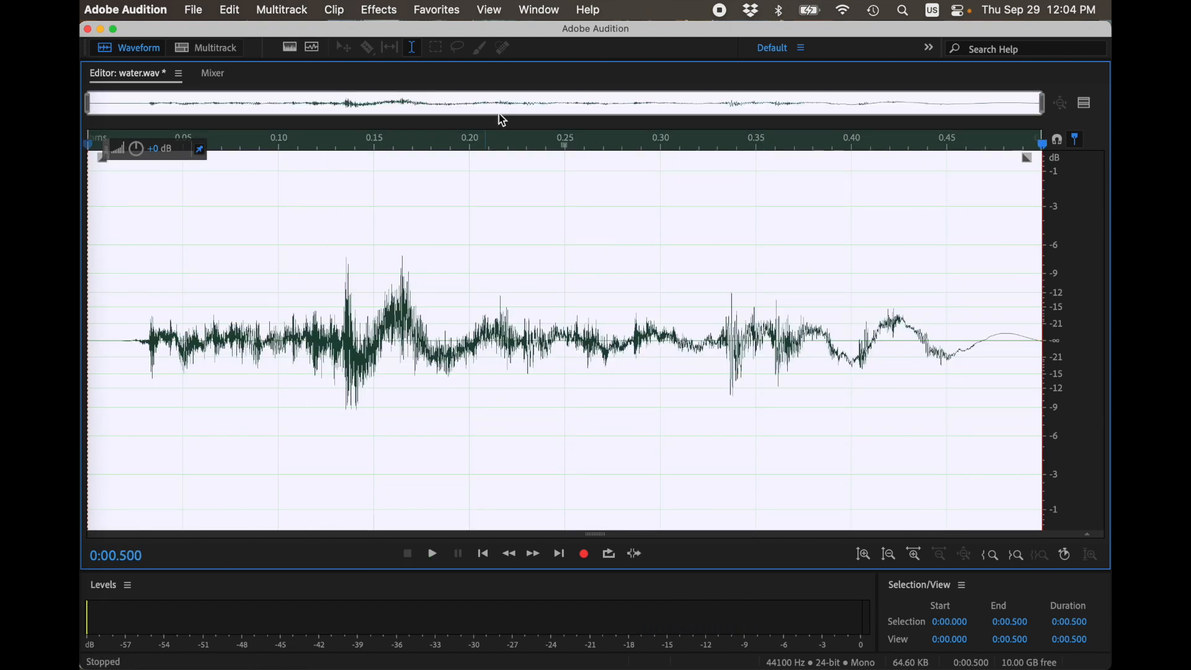
key(super+z)
key(super+shift+z)
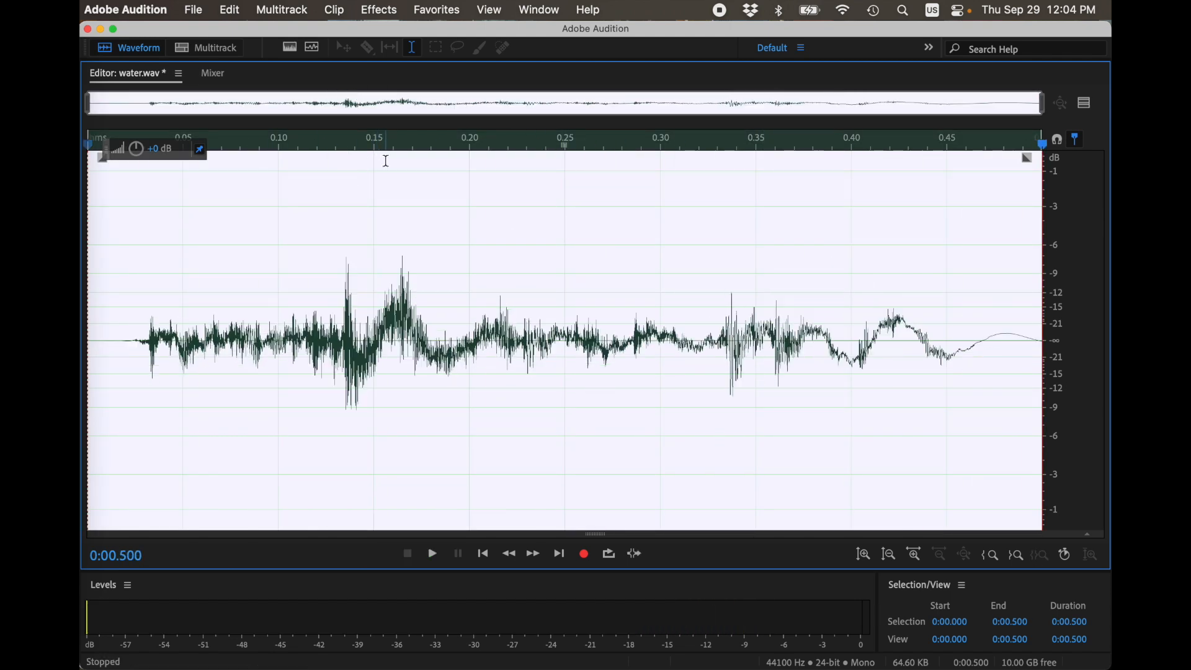
Step: Normalize the filtered water clip to -0.1 dB and play the whole clip
click(438, 10)
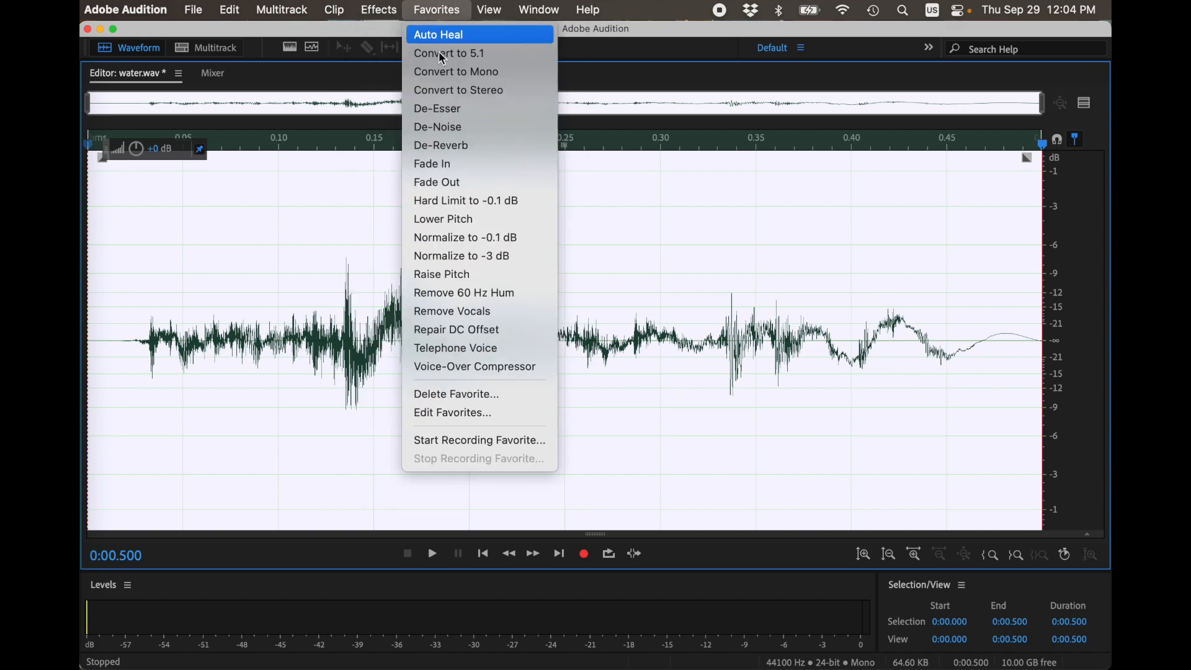
click(472, 238)
click(598, 273)
key(super+a)
key(space)
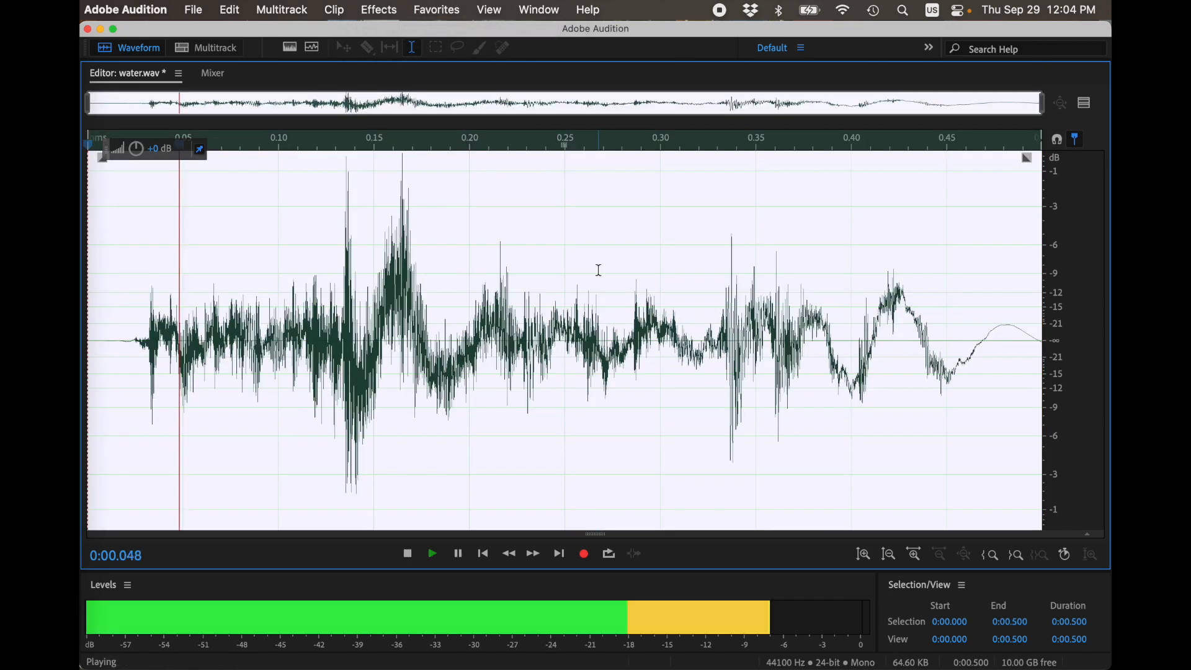
key(space)
Step: Undo the normalization, replay the filtered water clip, and undo the 20 Hz equalizer effect
key(super+z)
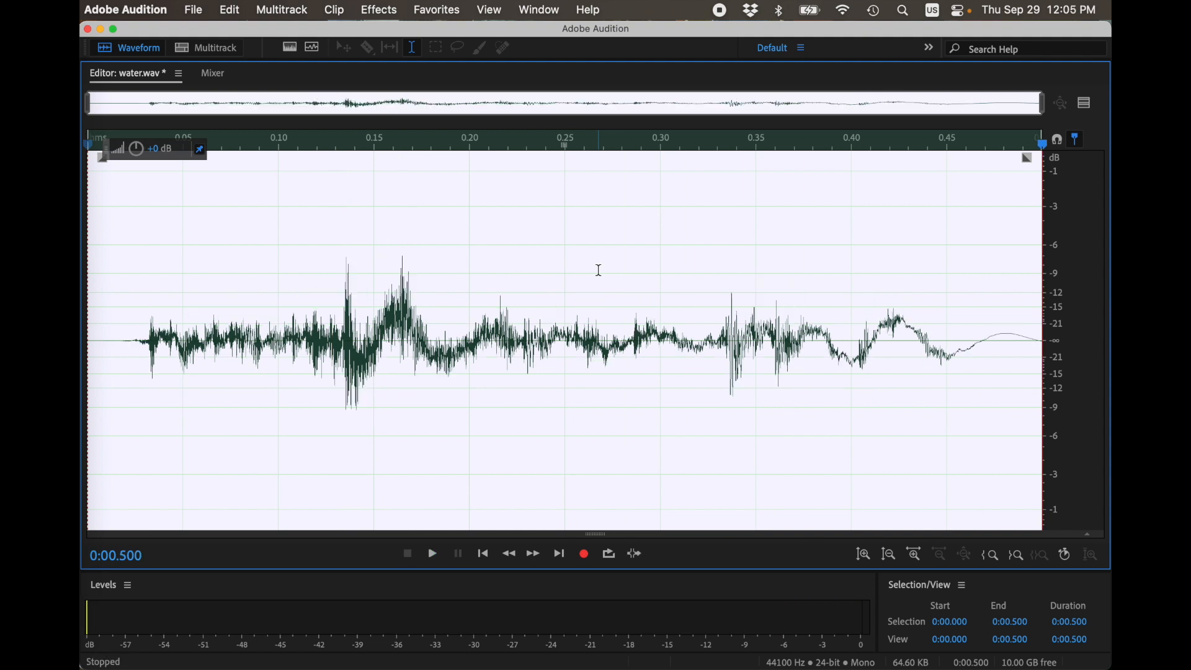
key(space)
key(super+z)
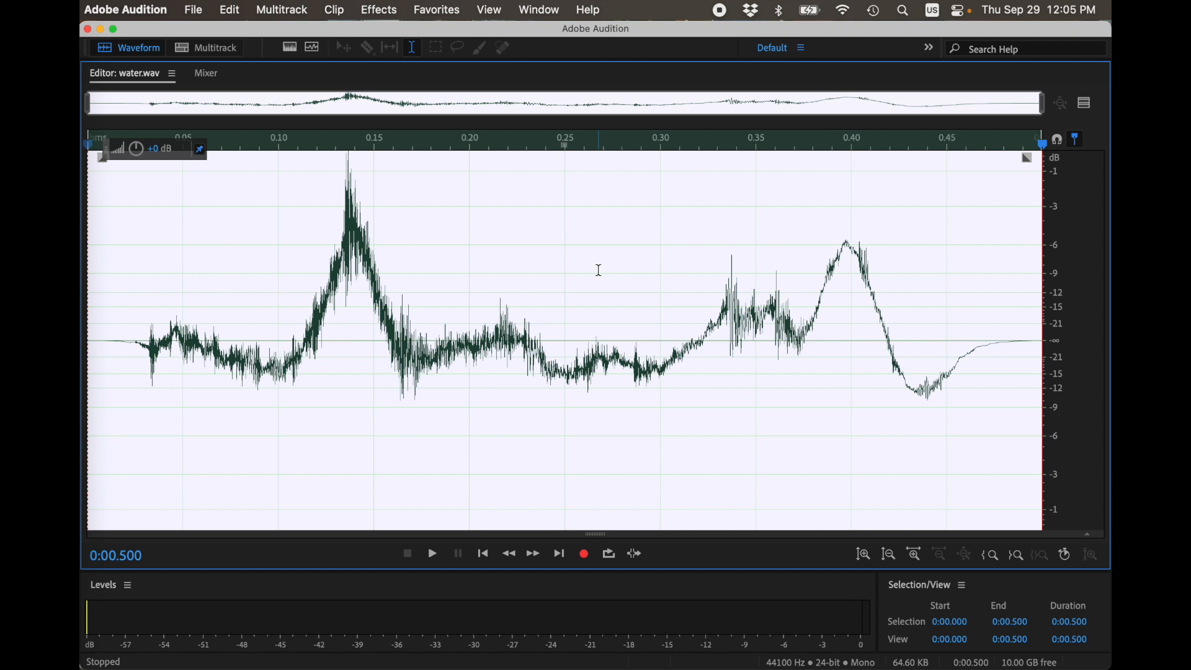